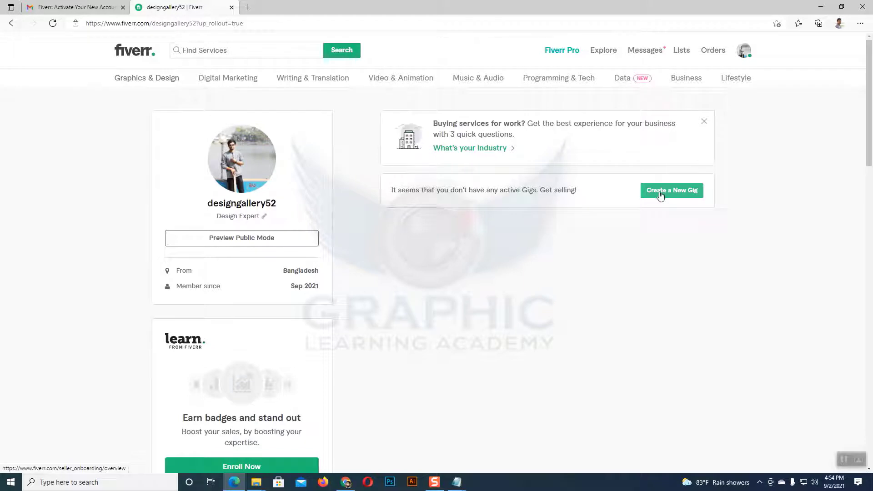
Start a new gig and continue past the selling overview and things-to-avoid pages.
left_click(742, 55)
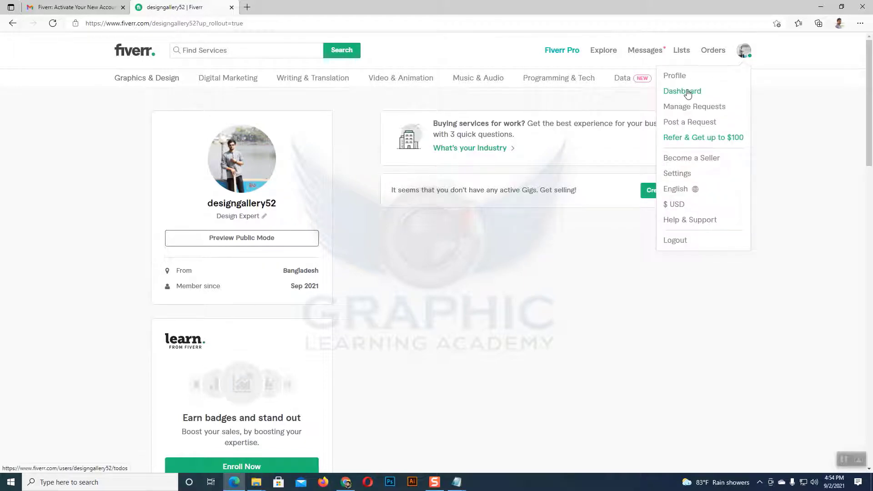
left_click(741, 55)
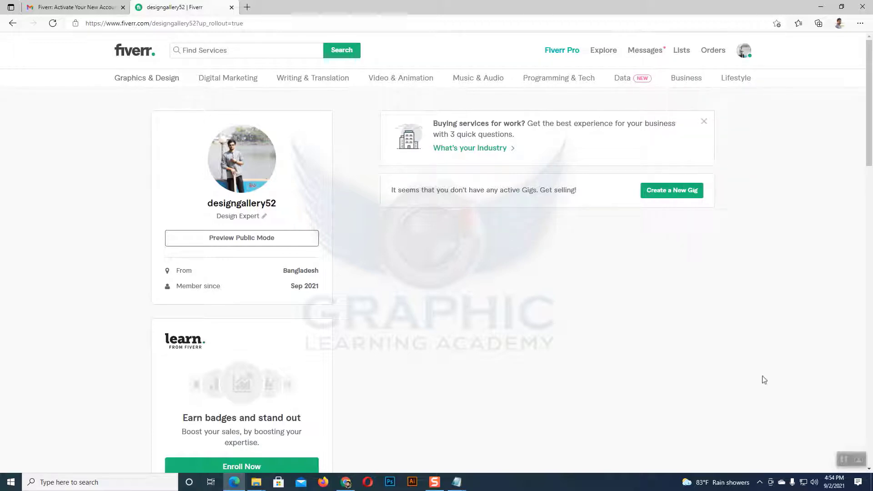
left_click(677, 191)
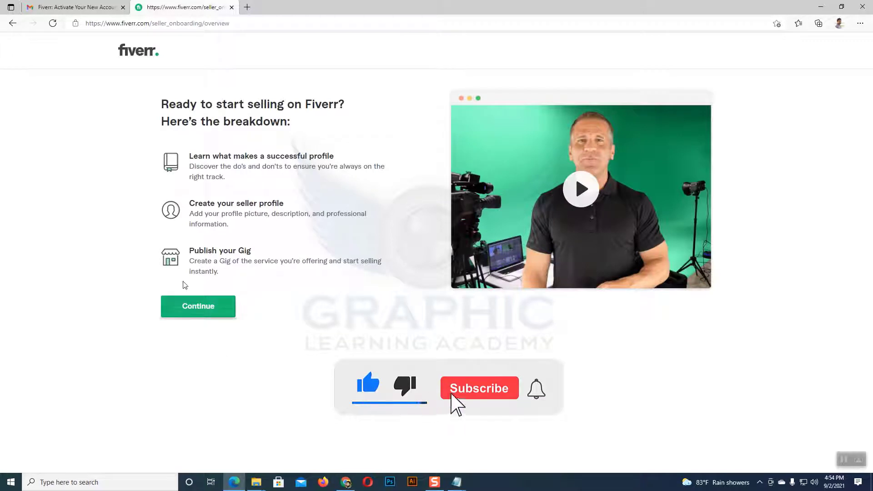
left_click(203, 308)
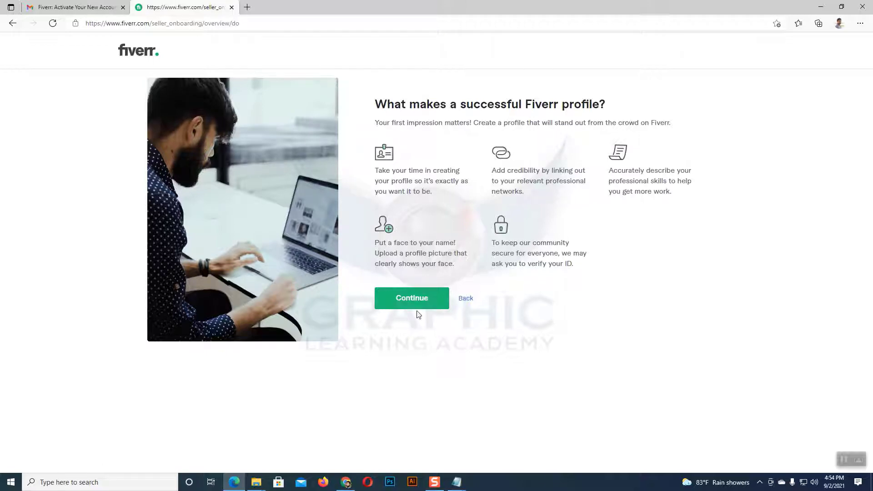
left_click(415, 306)
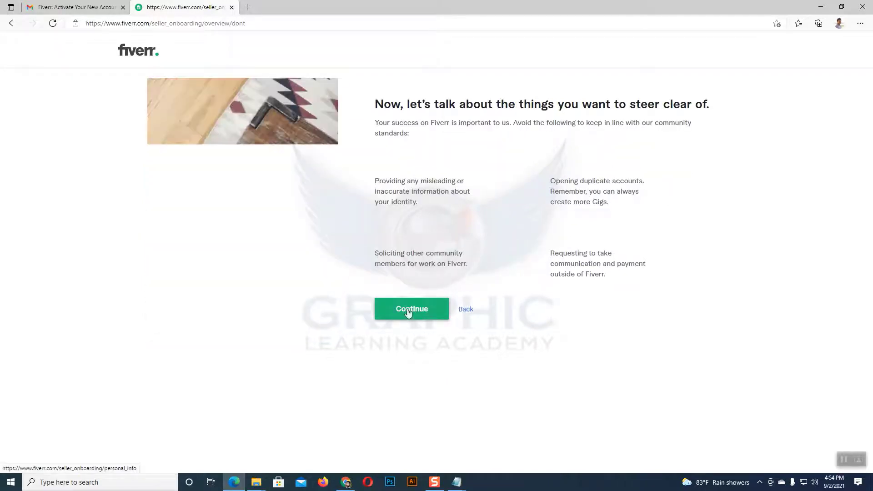
left_click(408, 311)
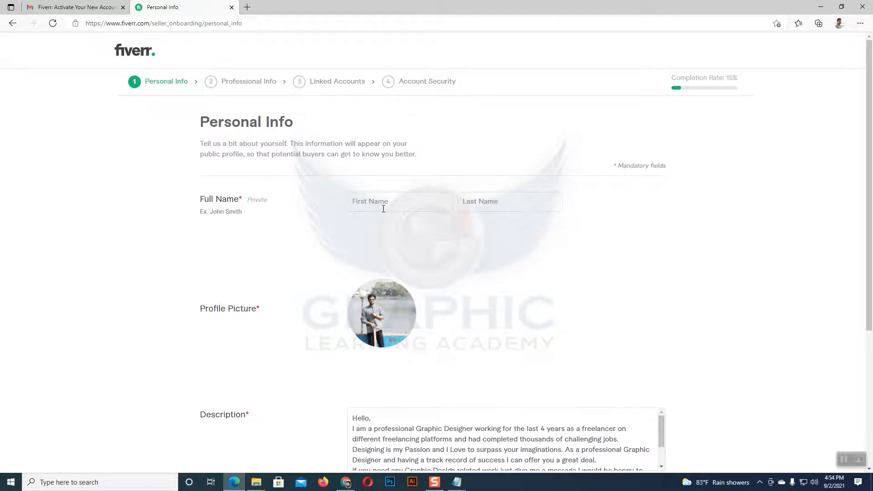
Review the Personal Info fields with the full name entered, then continue to Professional Info.
scroll(528, 300, "down", 5)
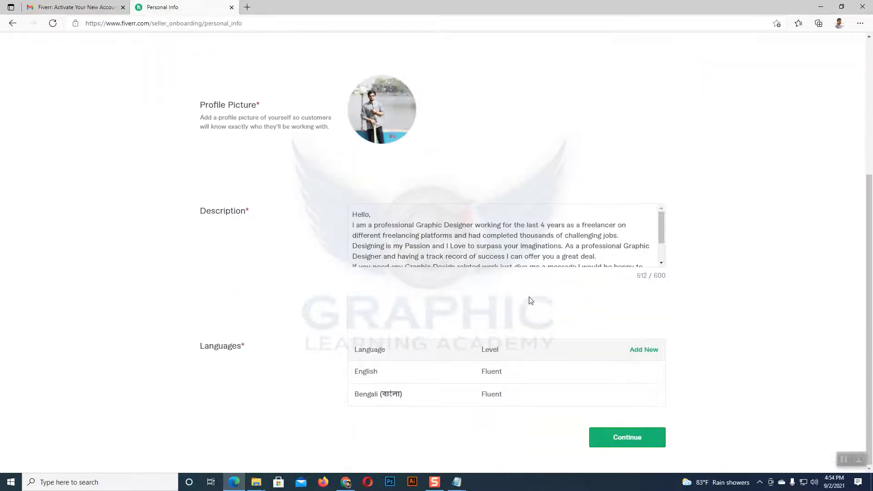
scroll(764, 280, "up", 5)
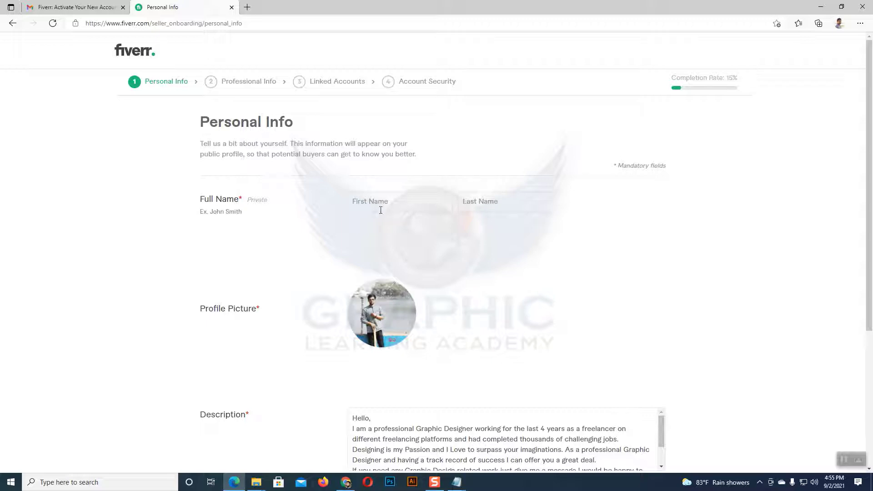
scroll(527, 243, "down", 4)
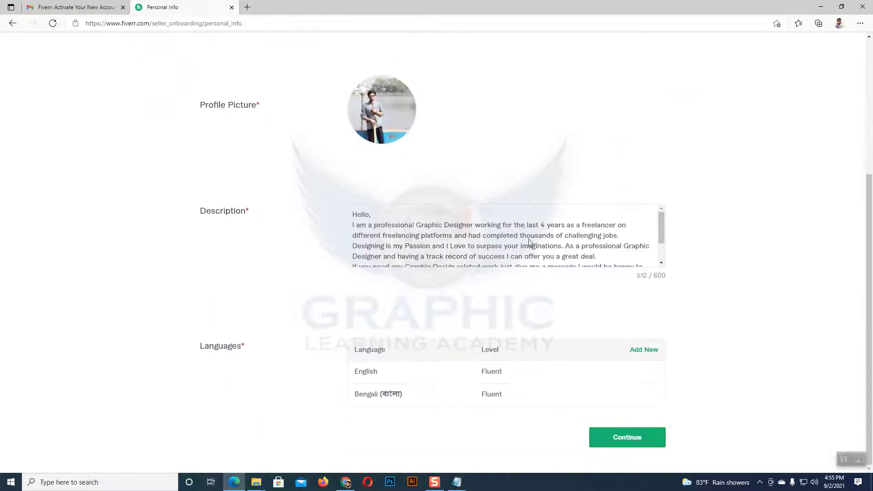
scroll(714, 319, "up", 4)
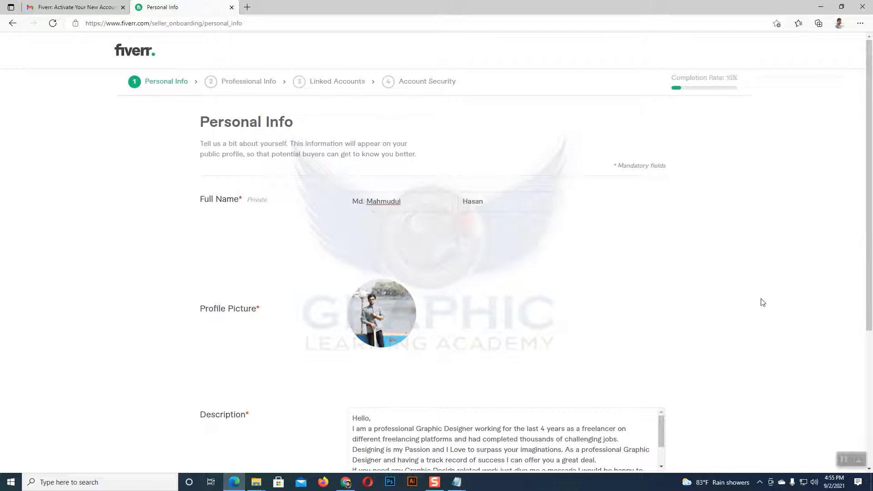
scroll(659, 252, "down", 4)
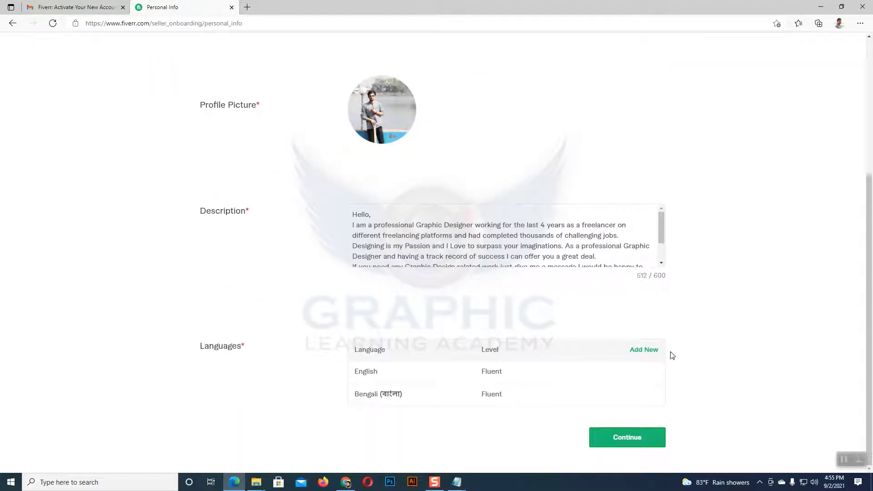
left_click(630, 439)
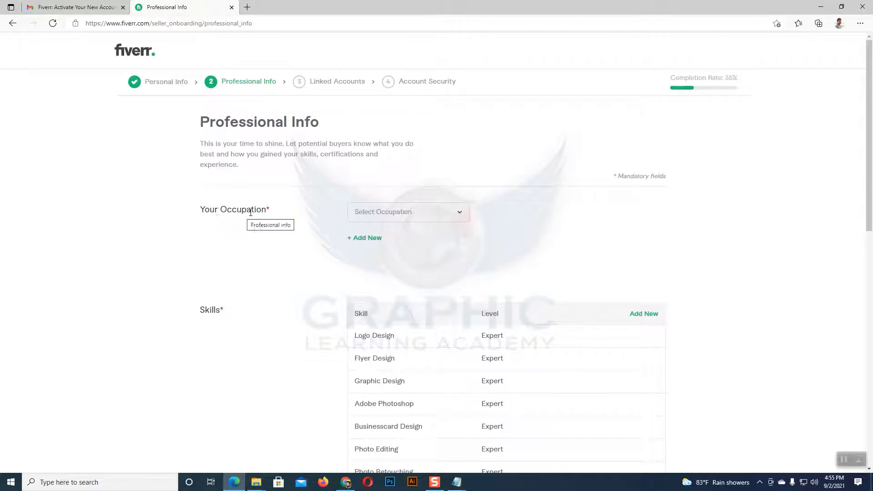
Set the occupation to Graphics & Design, from 2021 to 2021.
left_click(461, 214)
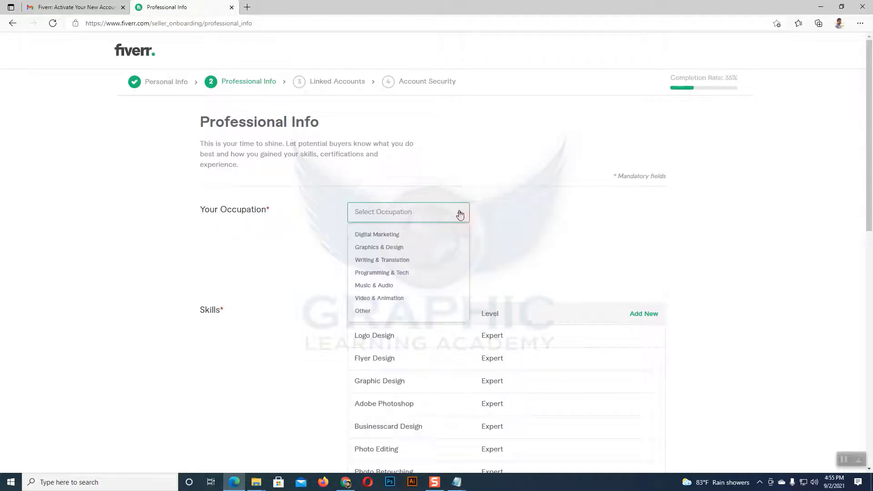
left_click(391, 248)
scroll(608, 223, "down", 1)
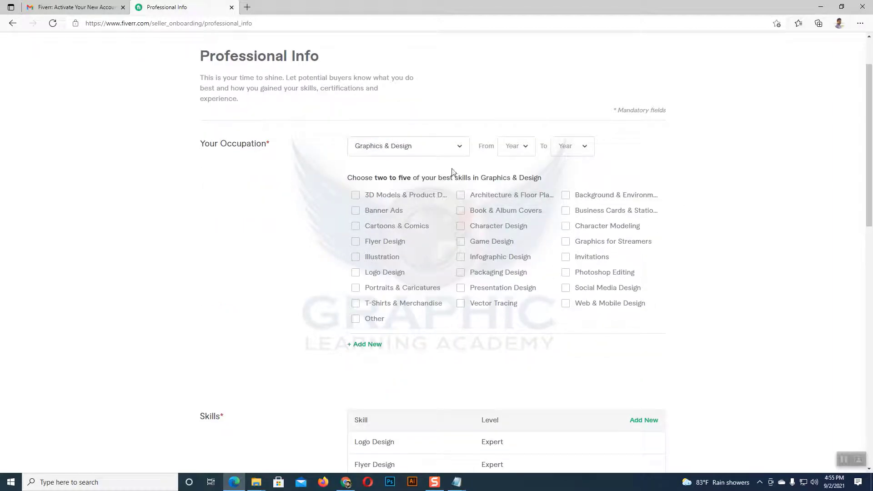
left_click(523, 146)
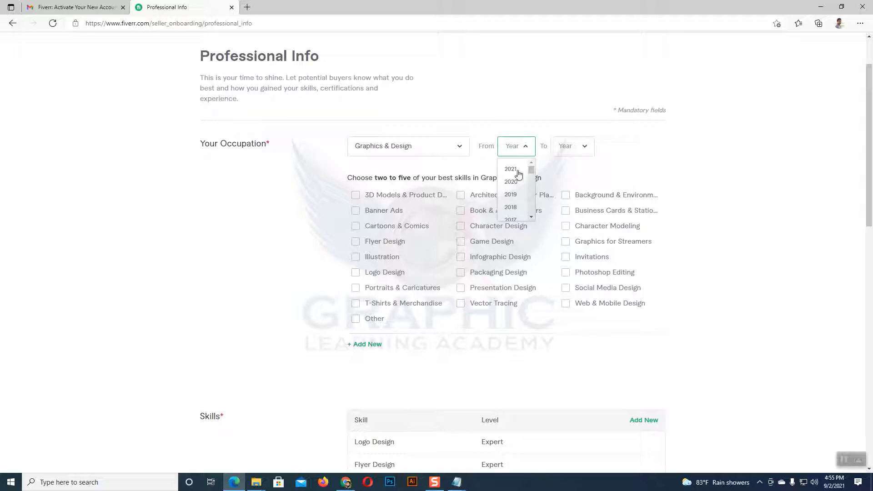
left_click(513, 169)
left_click(585, 147)
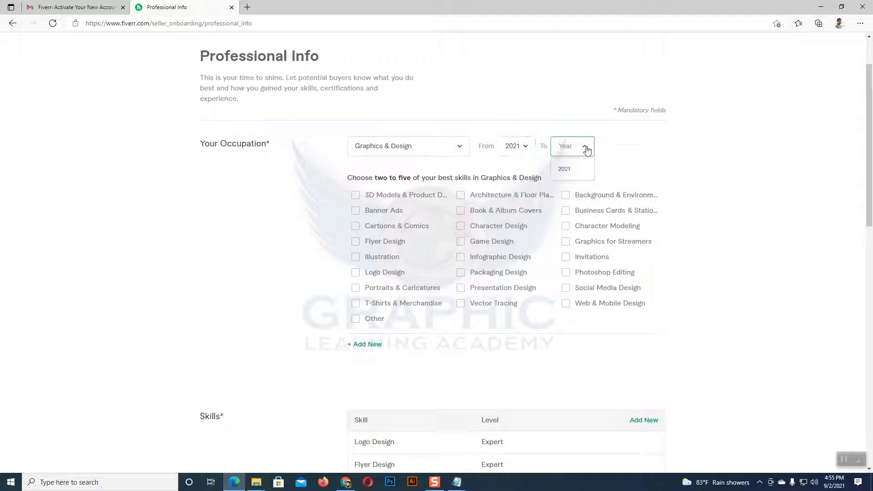
left_click(564, 169)
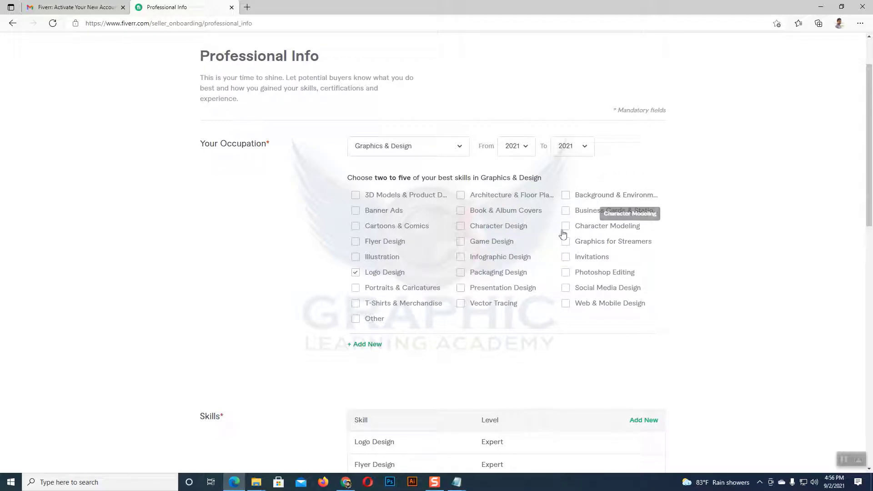
Tick the specialty skills, such as Business Cards, and scroll down the page.
left_click(566, 212)
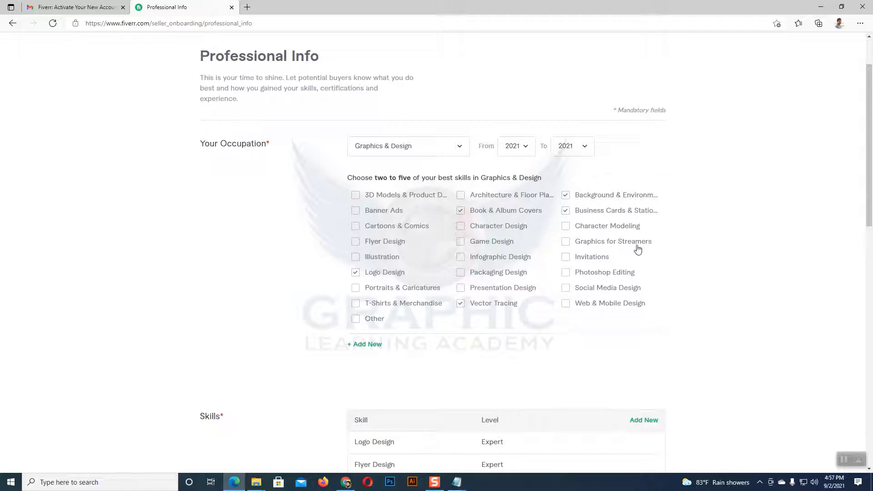
scroll(740, 300, "down", 7)
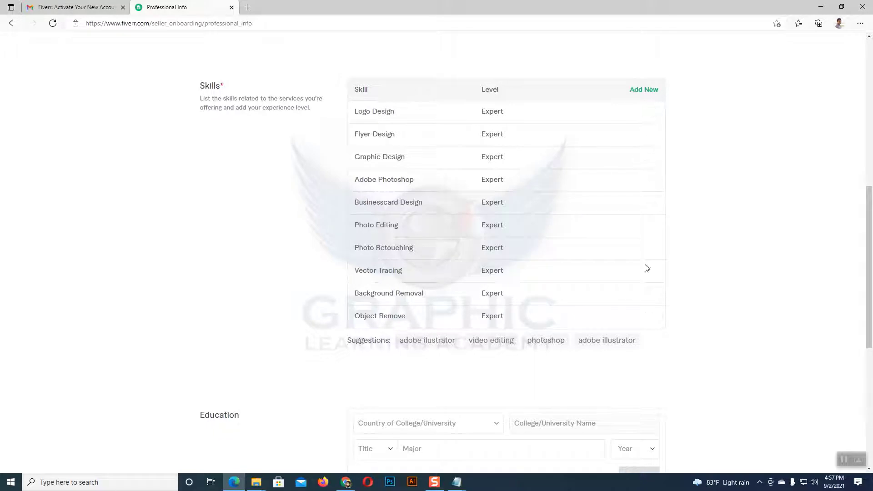
scroll(715, 298, "down", 6)
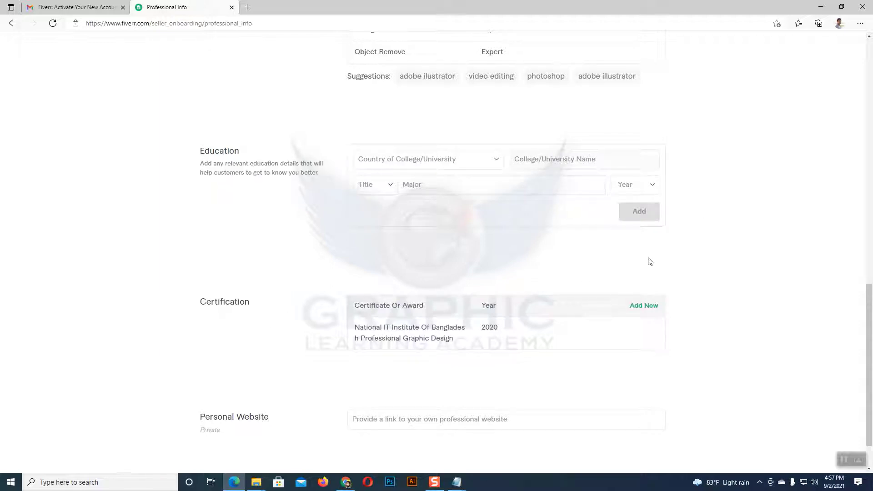
scroll(649, 259, "down", 1)
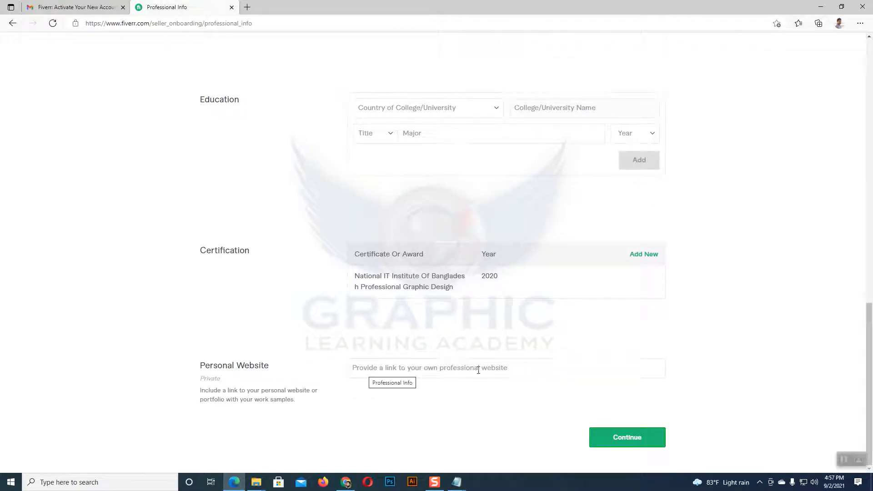
Continue past Professional Info and Linked Accounts, noting the completion rate.
left_click(620, 437)
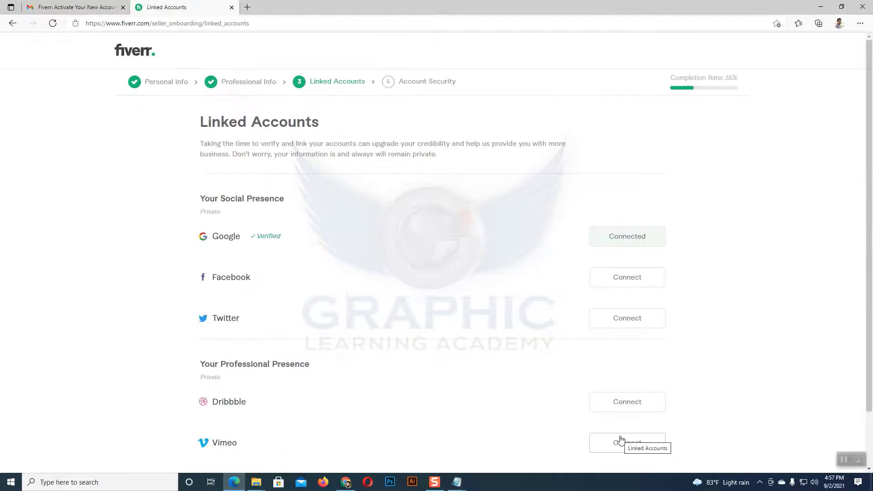
double_click(727, 78)
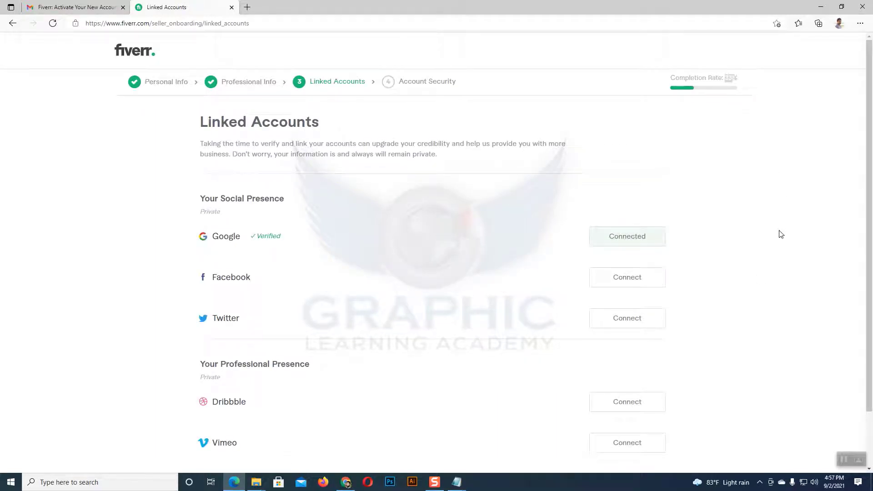
scroll(781, 234, "down", 3)
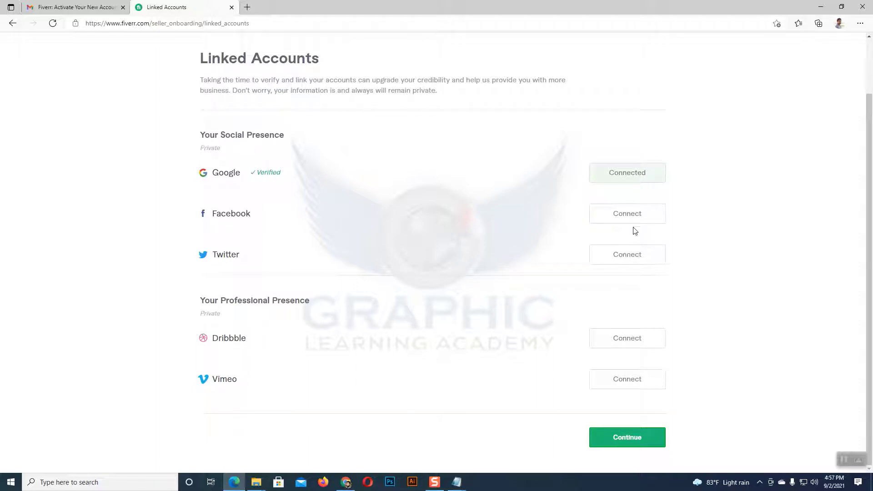
scroll(726, 237, "up", 2)
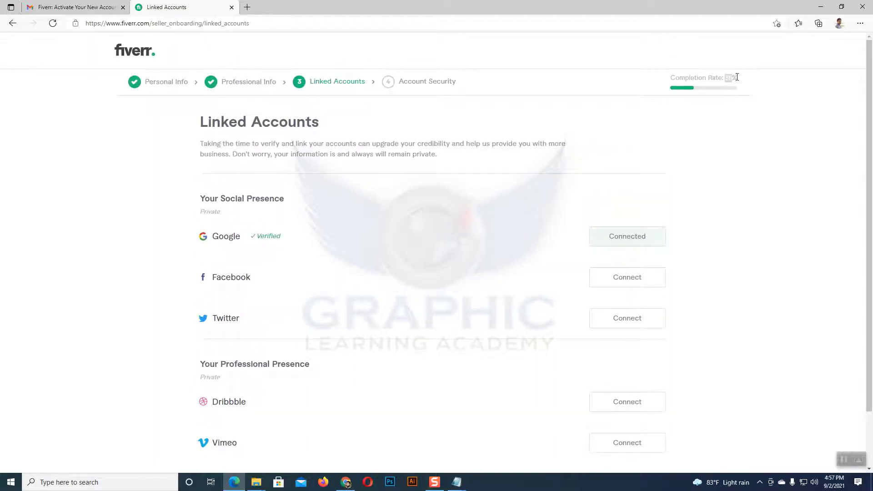
scroll(766, 216, "down", 1)
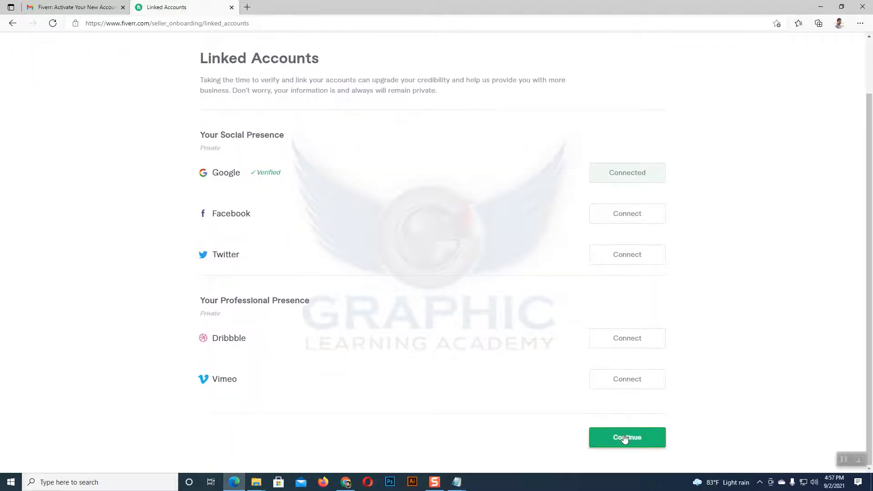
left_click(622, 438)
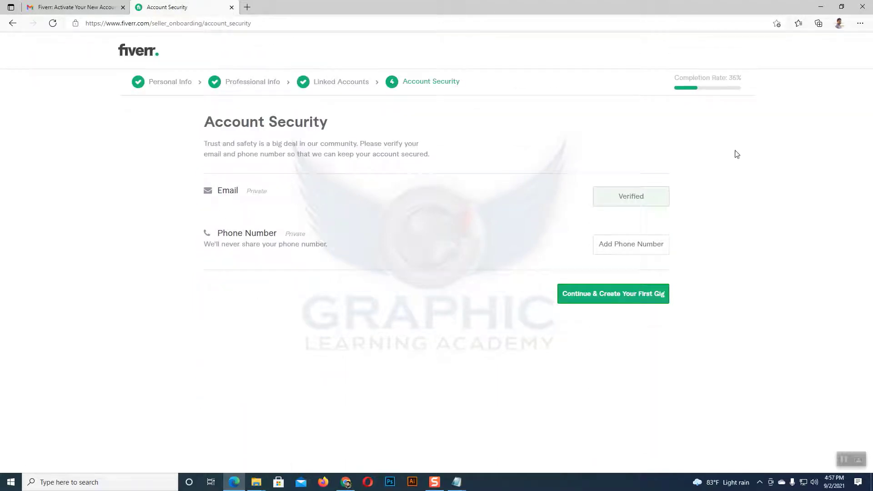
left_click_drag(729, 79, 739, 77)
left_click(731, 79)
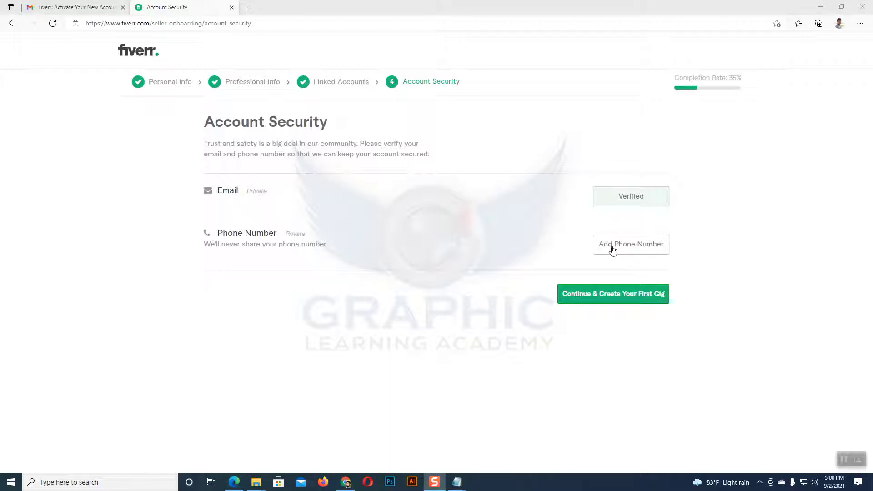
Start phone verification and re-enter the account's phone number.
left_click(639, 246)
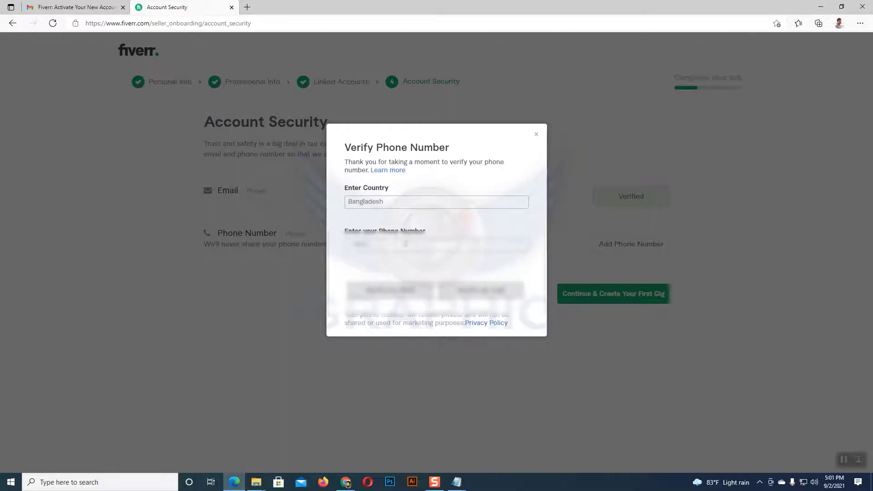
left_click(384, 243)
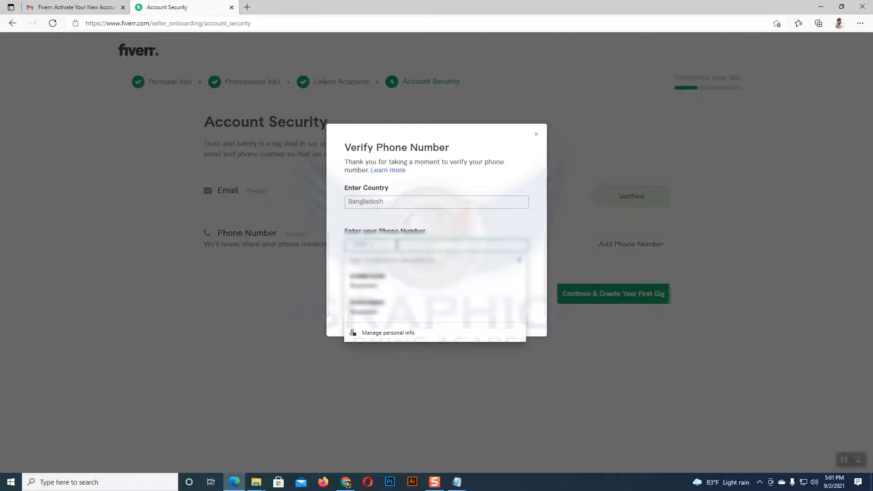
left_click(385, 279)
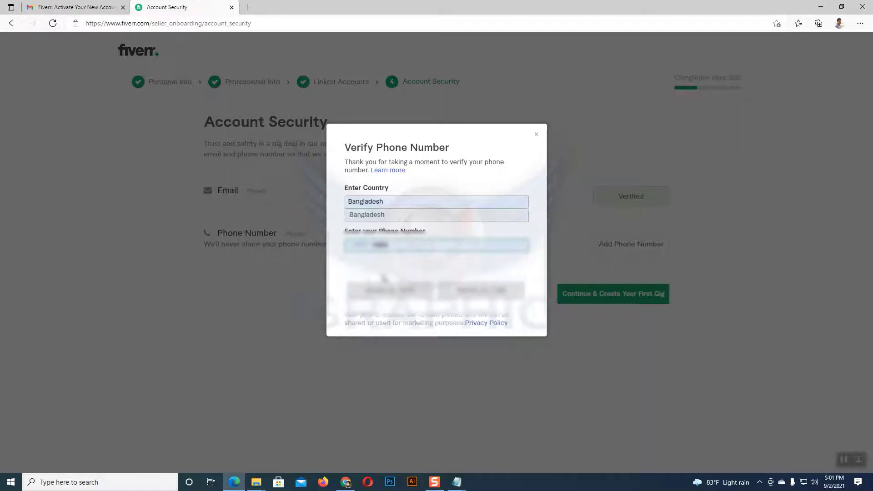
left_click(403, 248)
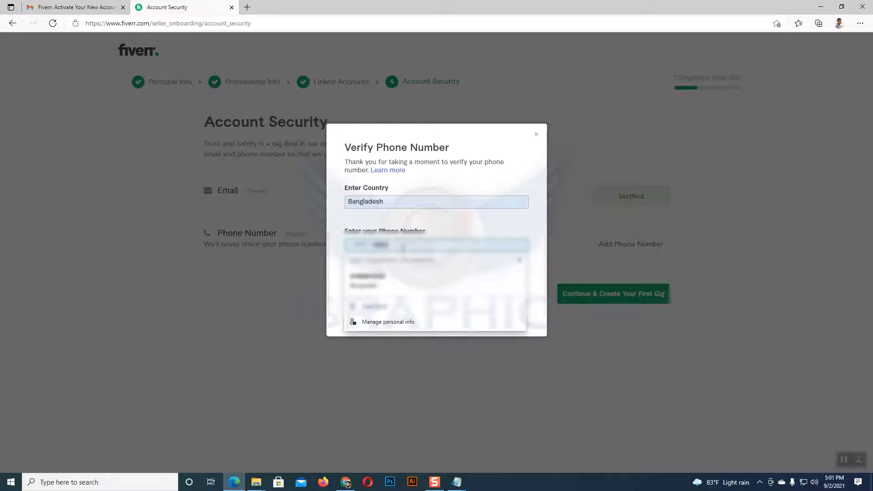
key("BackSpace")
key("BackSpace")
key("BackSpace")
key("BackSpace")
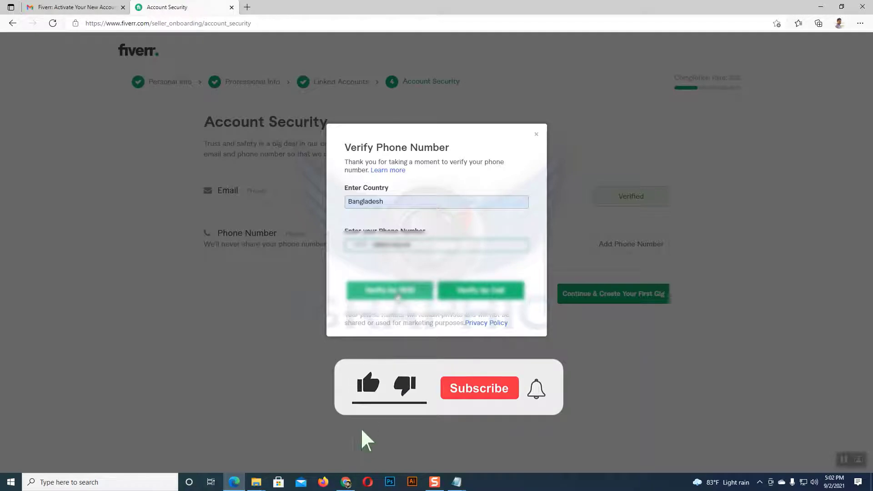
Have the code sent by SMS, paste it in and submit it.
left_click(409, 296)
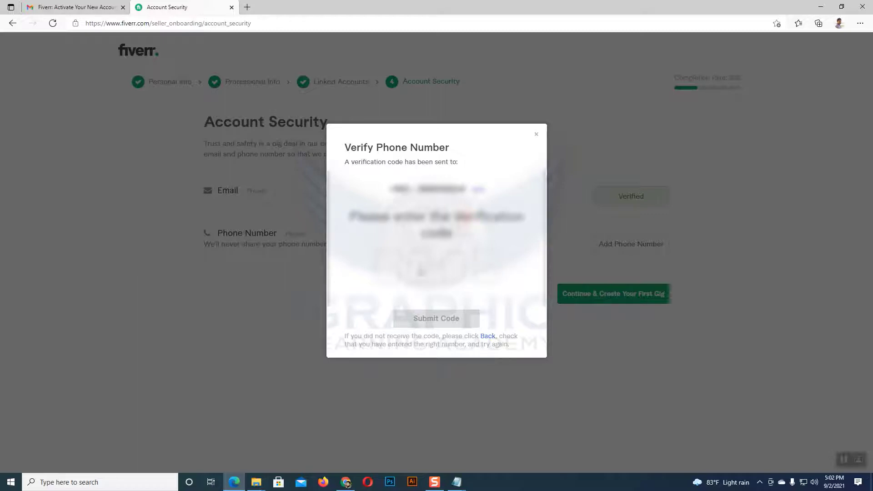
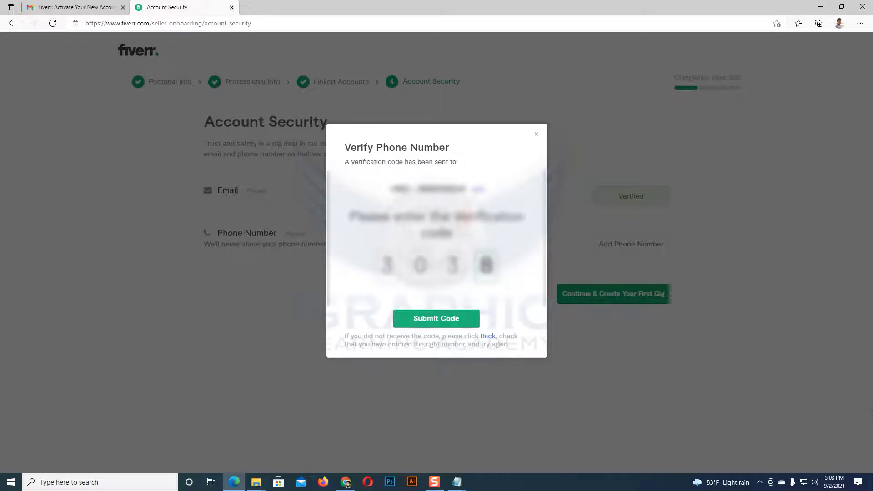
left_click(427, 318)
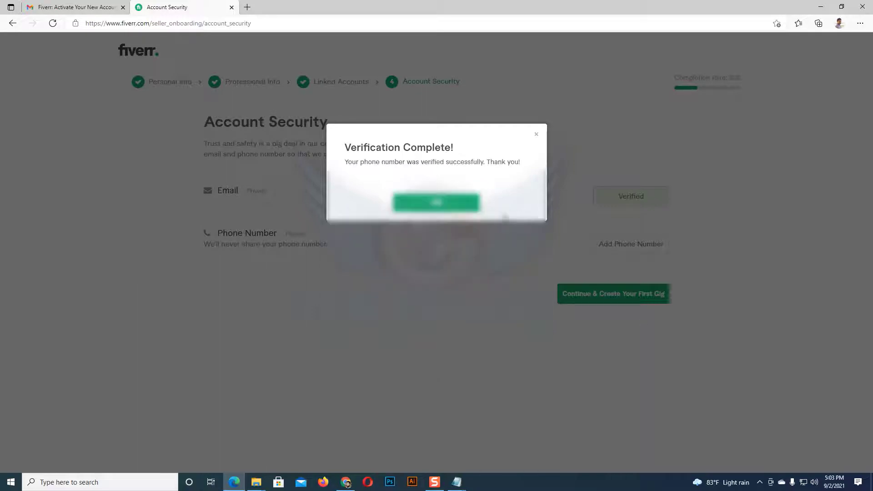
Add the childhood-nickname security question with its answer.
left_click(437, 204)
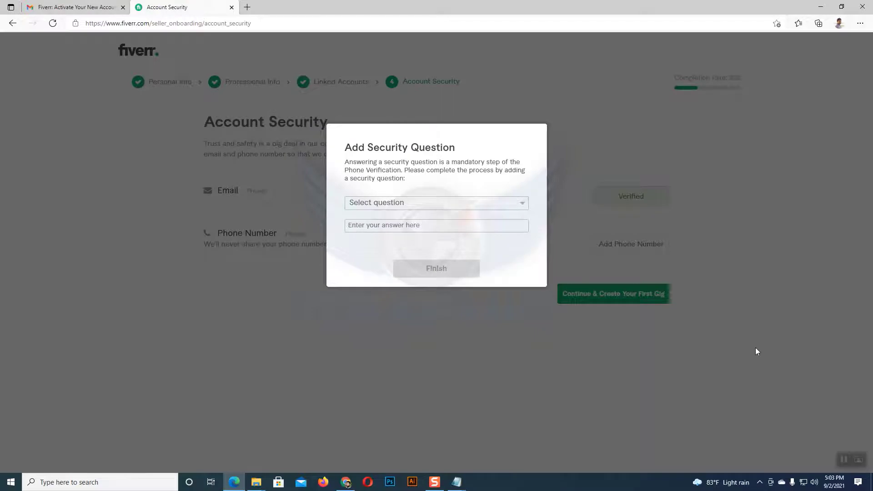
left_click(523, 205)
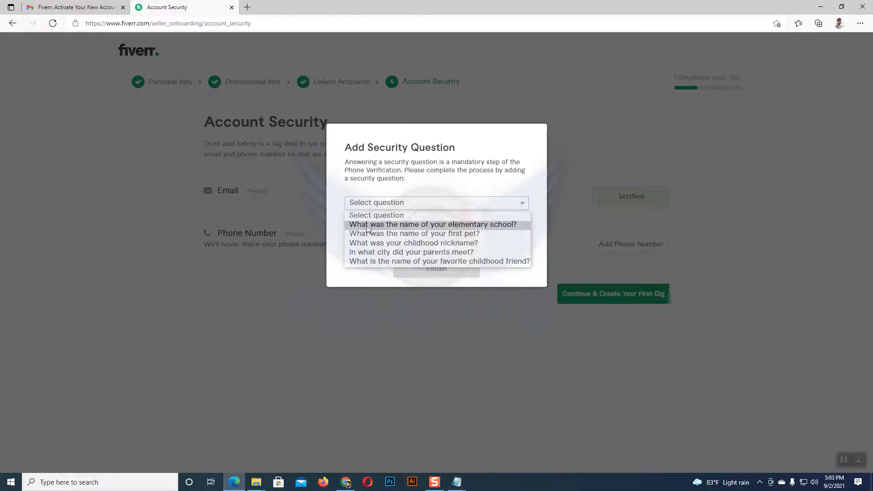
left_click(434, 244)
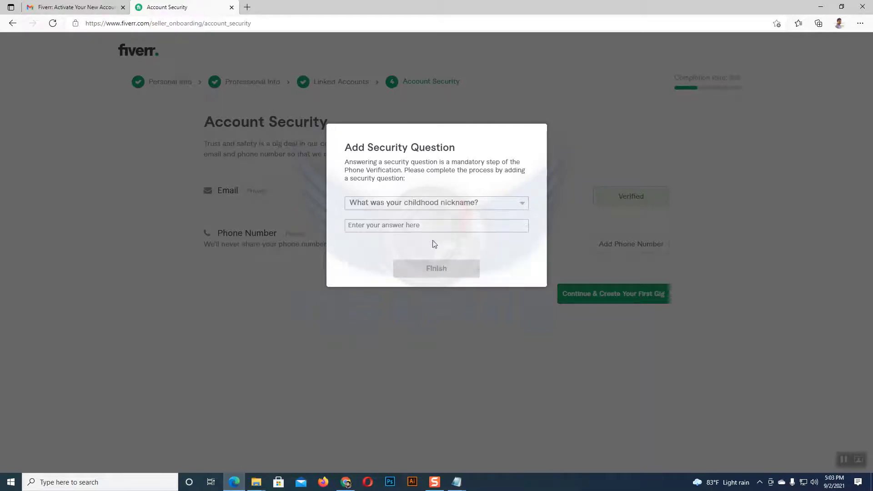
left_click(396, 226)
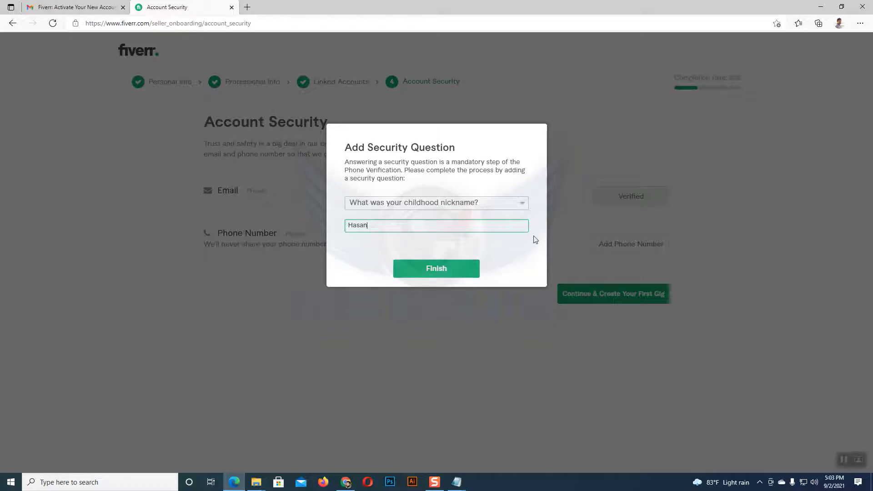
left_click(439, 272)
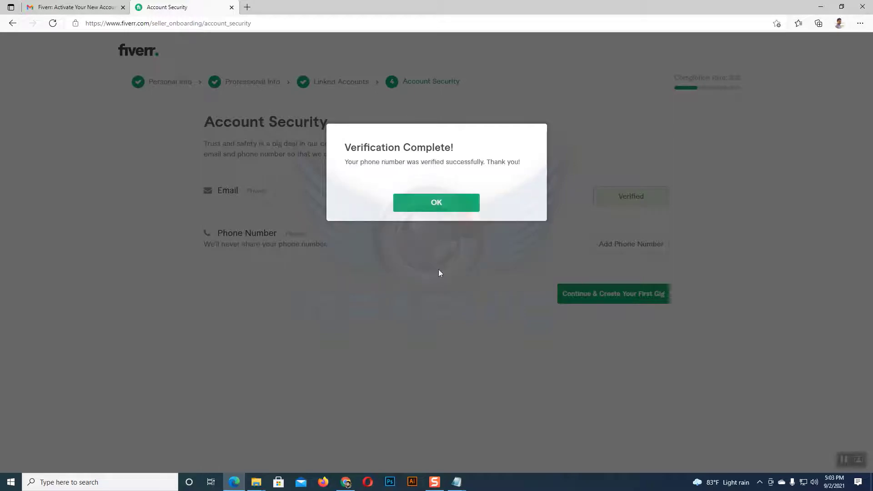
Complete the account security step and finish onboarding to reach gig creation.
left_click(426, 206)
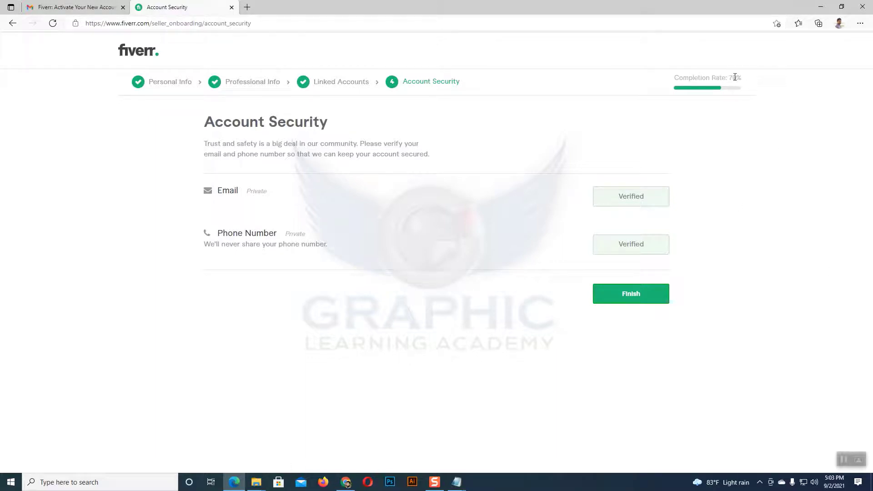
left_click(634, 296)
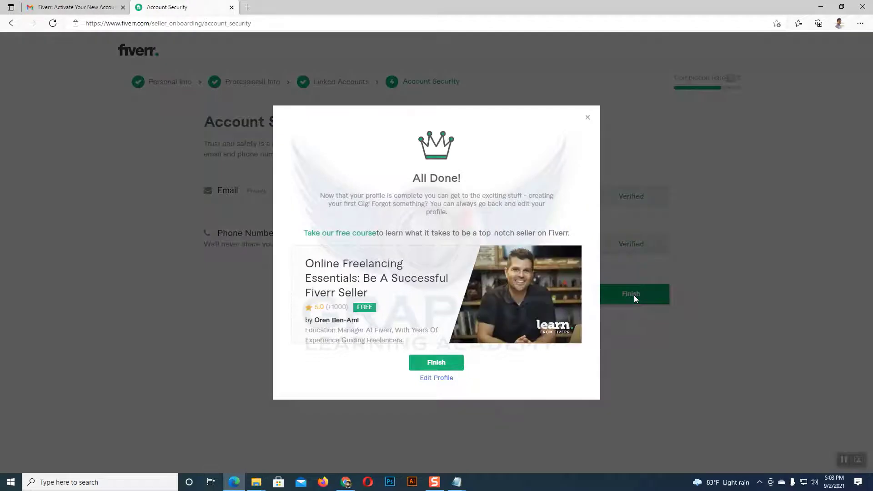
left_click(442, 363)
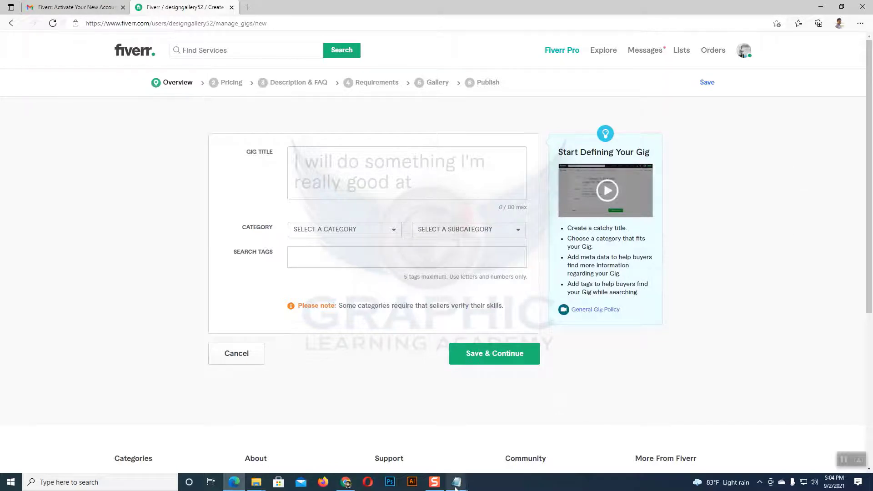
Copy the gig title line from the Logo Gig notes in Notepad.
mouse_move(457, 481)
left_click(481, 462)
left_click(390, 229)
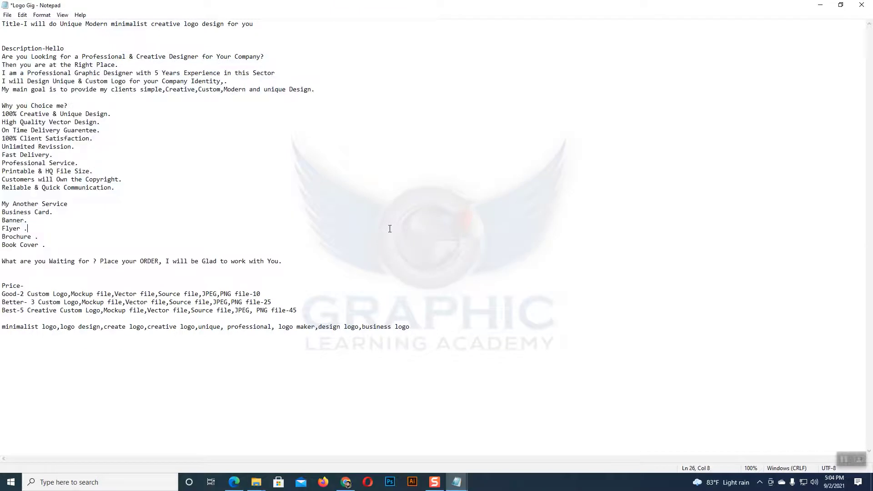
left_click_drag(25, 23, 257, 24)
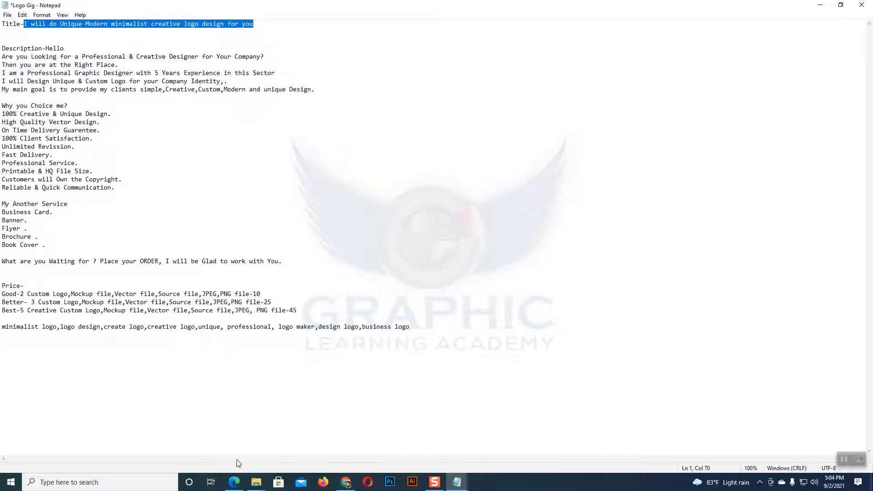
Paste the title into Gig Title and delete the duplicated 'I will'.
left_click(234, 481)
left_click(327, 170)
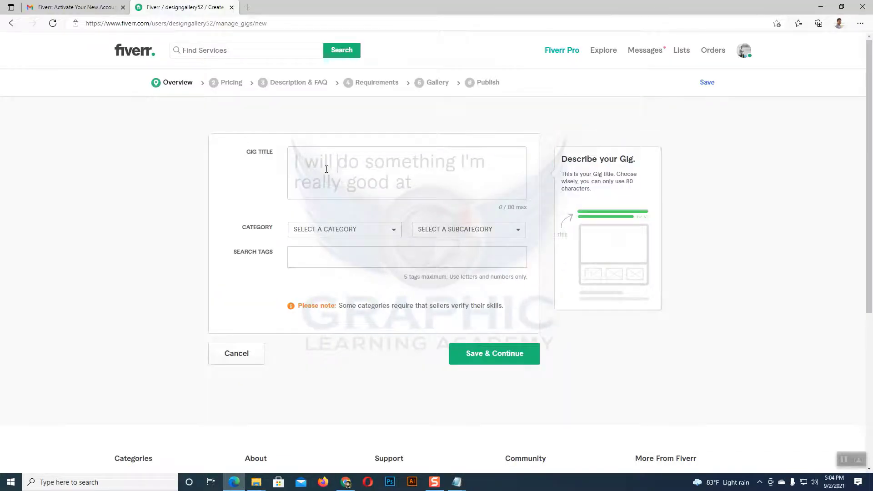
type("I will do unique Modern minimalist creative logo design for you")
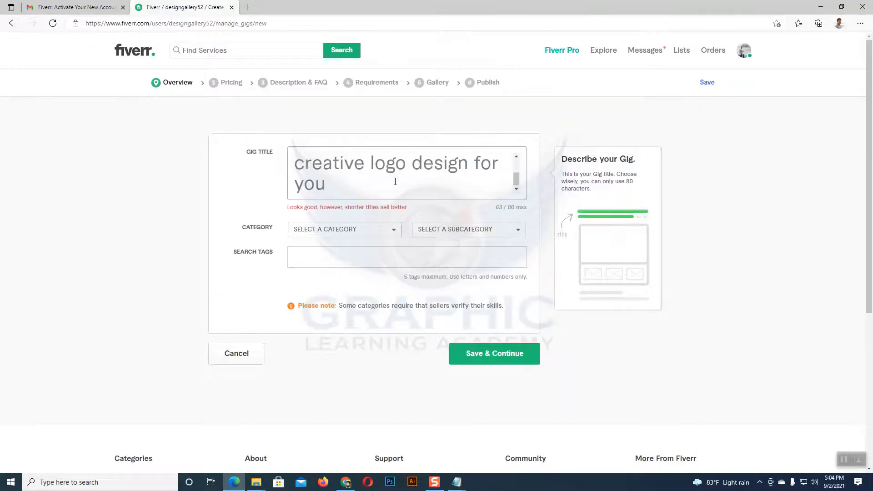
scroll(411, 184, "up", 2)
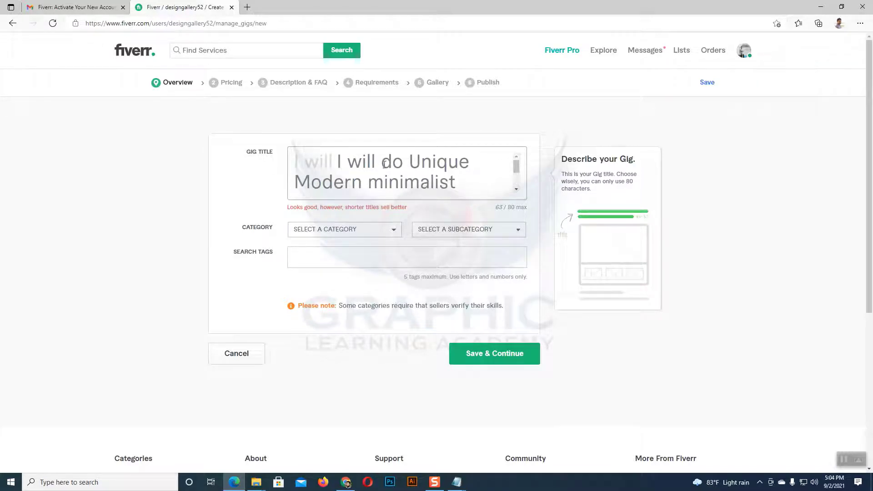
left_click_drag(382, 161, 338, 160)
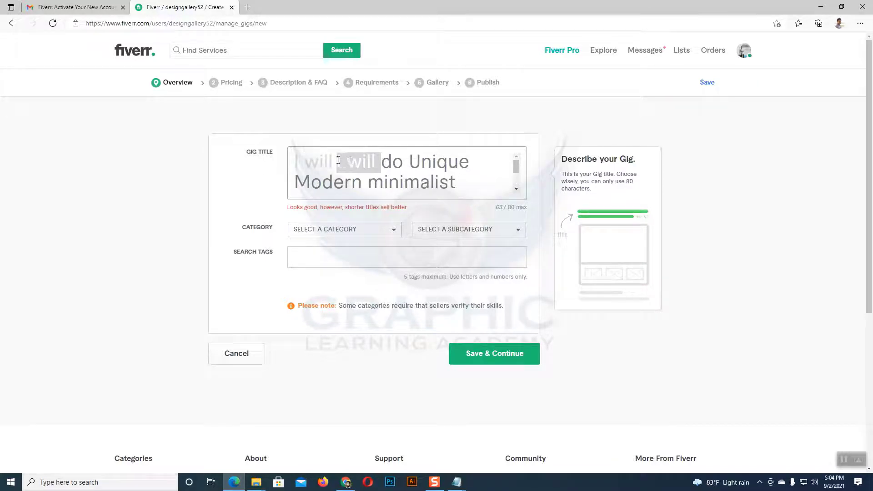
key("BackSpace")
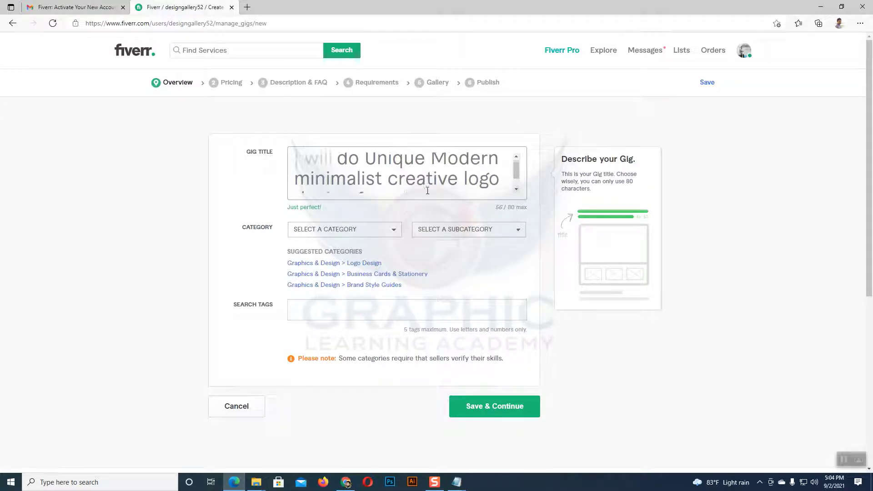
scroll(386, 186, "down", 1)
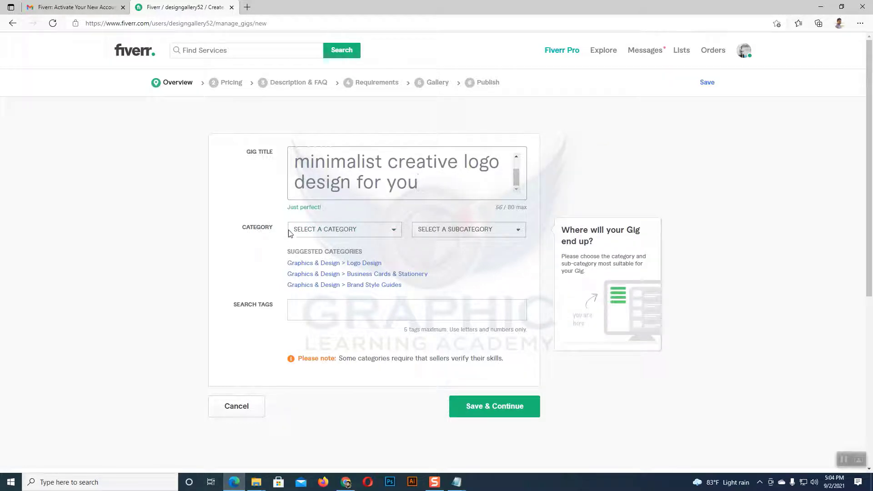
Set the gig category to Graphics & Design > Logo Design.
left_click(378, 233)
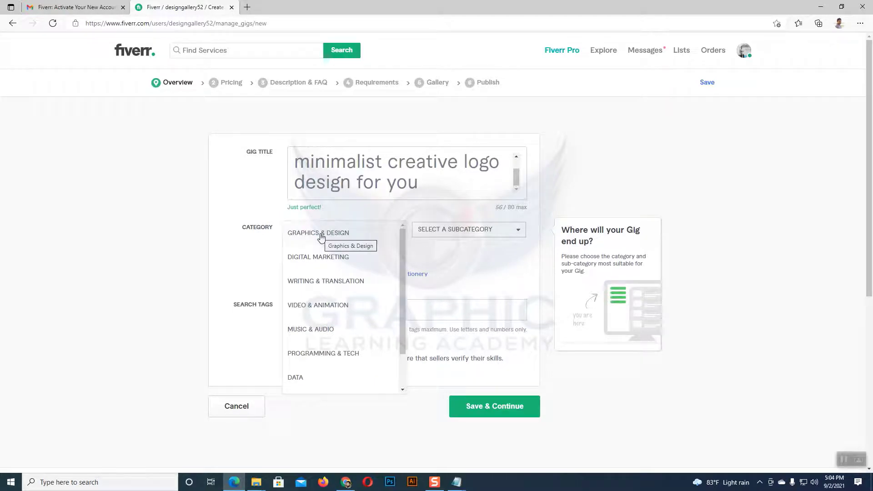
scroll(370, 318, "down", 3)
scroll(371, 322, "up", 2)
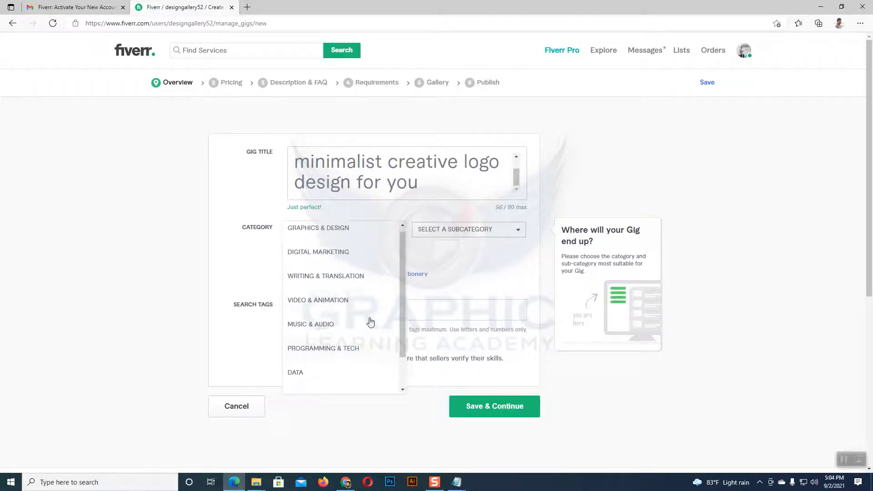
left_click(326, 237)
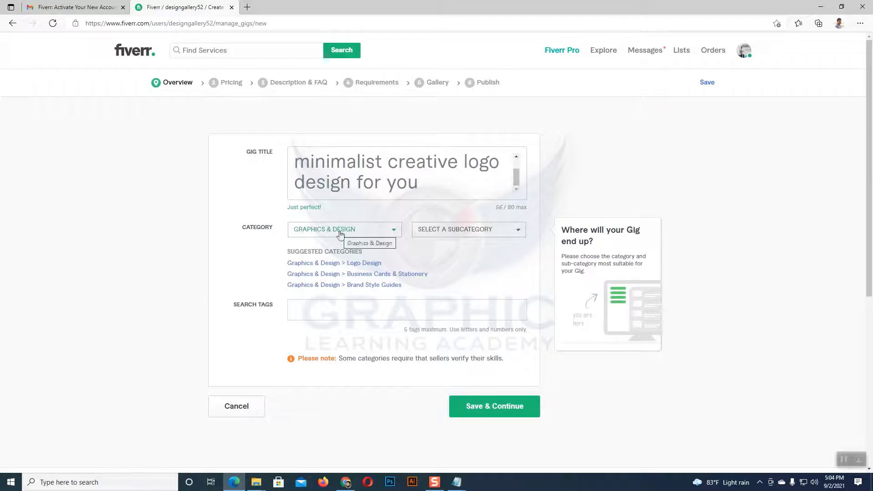
left_click(491, 231)
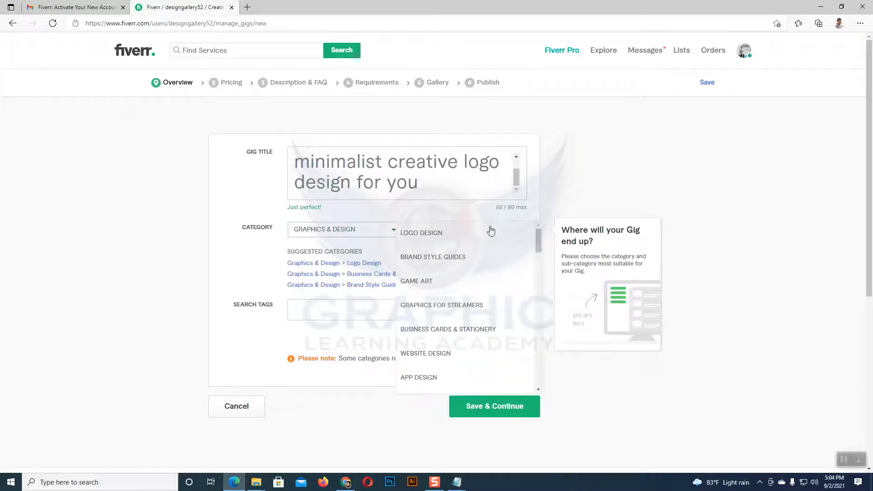
left_click(424, 234)
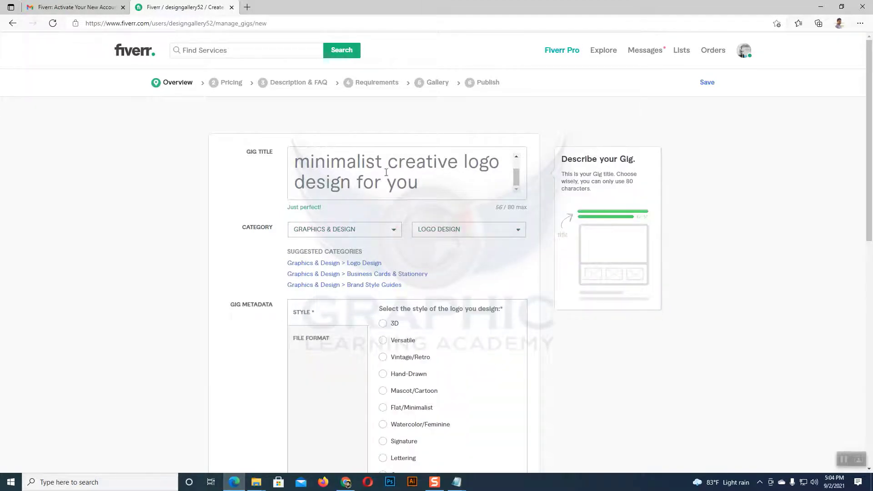
Tick AI, JPG, PNG, EPS and SVG as the gig's delivered file formats.
scroll(345, 159, "up", 1)
scroll(487, 173, "down", 1)
scroll(486, 173, "down", 2)
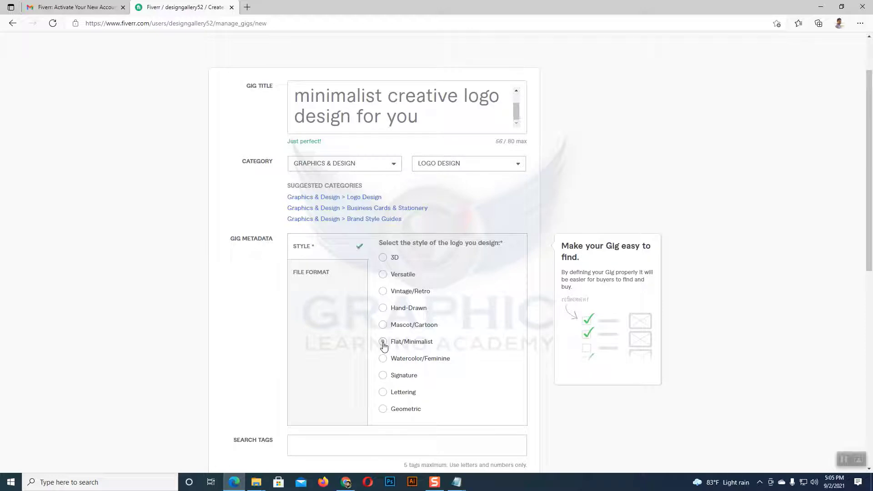
left_click(319, 274)
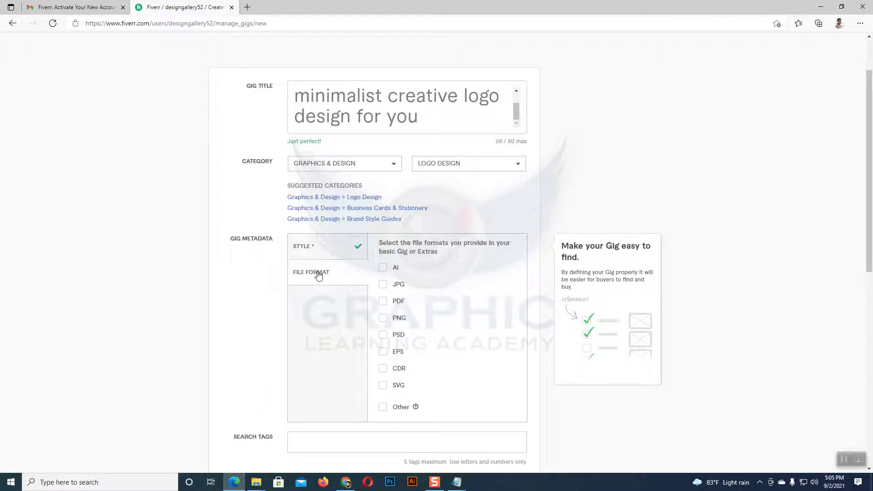
left_click(383, 268)
left_click(383, 285)
left_click(383, 319)
left_click(382, 353)
left_click(383, 386)
scroll(445, 372, "down", 1)
scroll(446, 372, "down", 4)
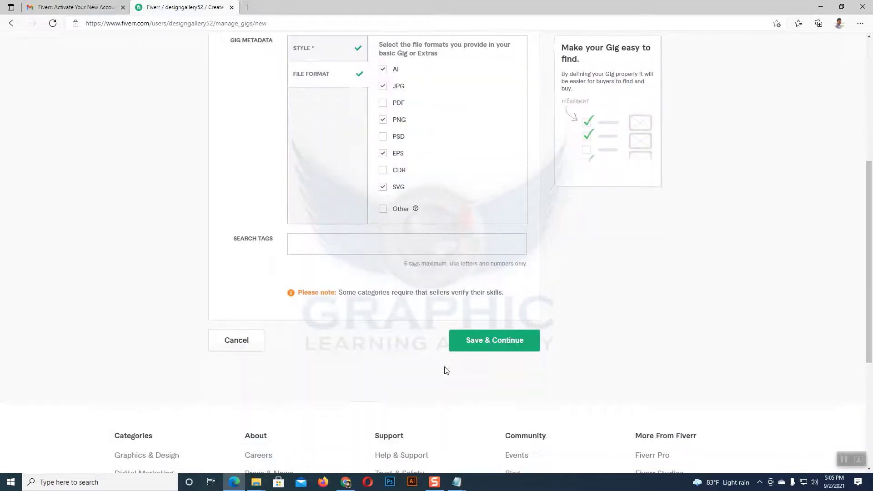
left_click(320, 242)
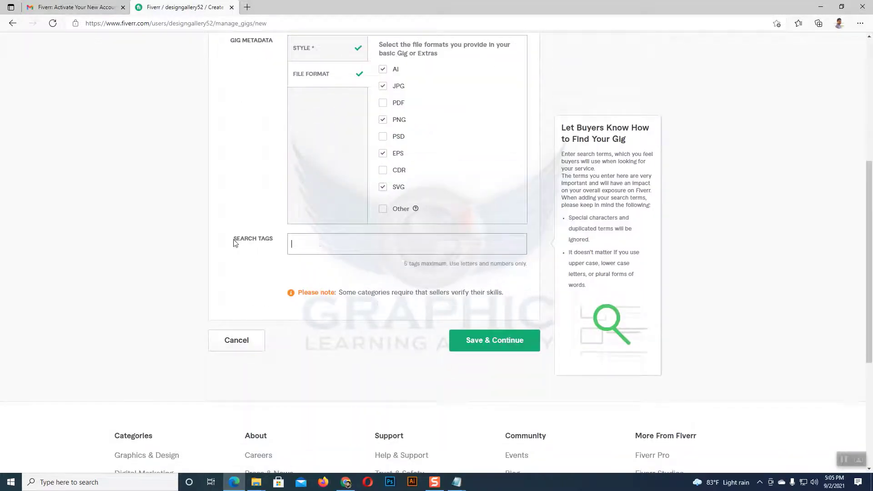
Look up the line of gig keywords in the Logo Gig notes.
left_click_drag(234, 241, 283, 249)
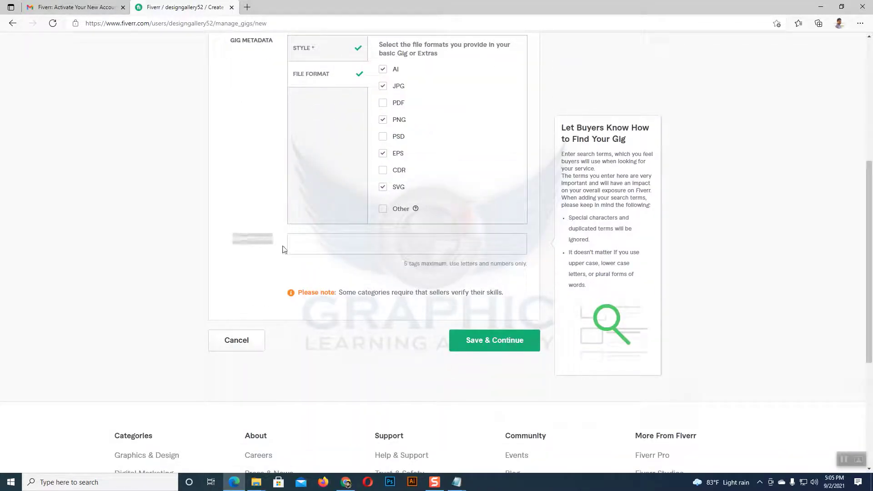
left_click(328, 245)
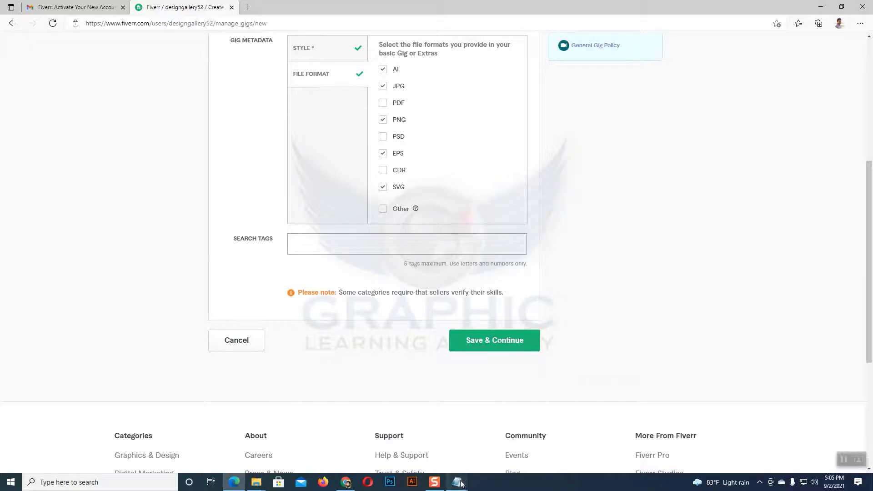
mouse_move(460, 483)
left_click(427, 463)
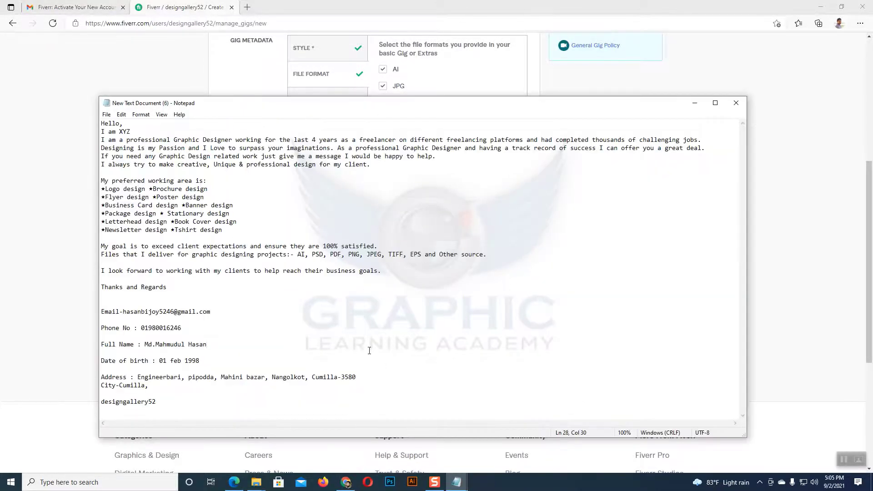
left_click(491, 437)
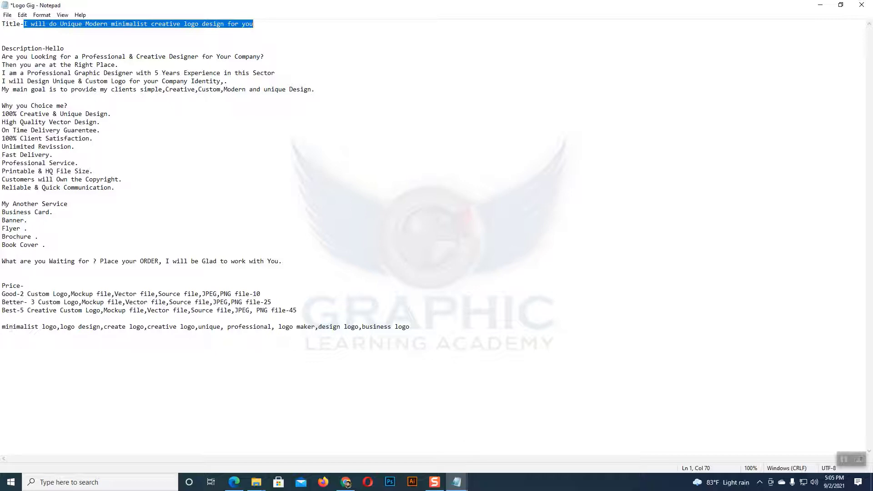
left_click_drag(2, 327, 386, 336)
left_click(413, 347)
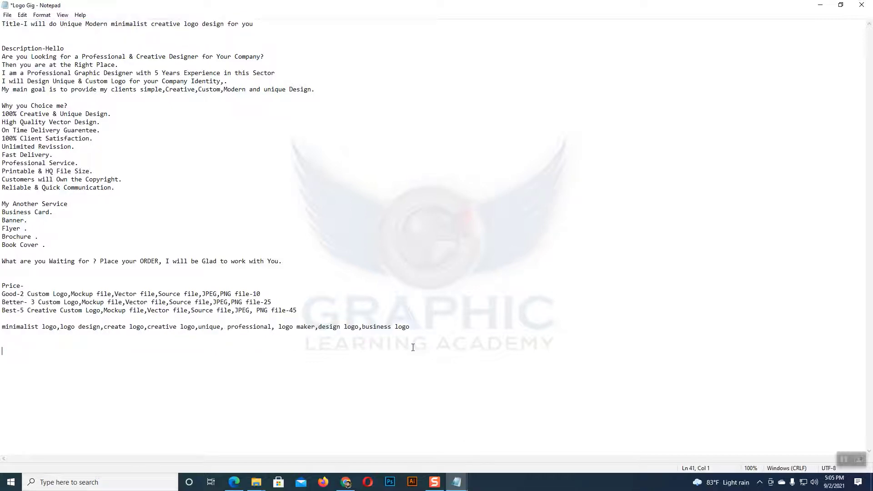
left_click(234, 482)
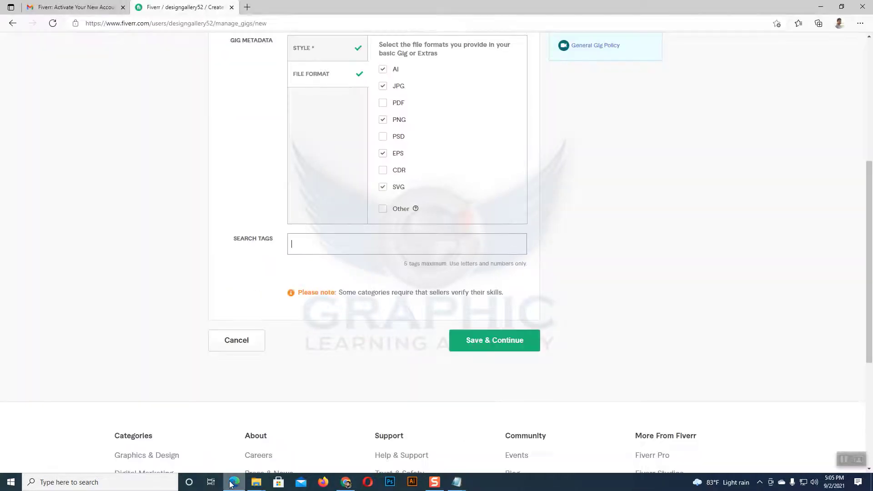
Add the search tags minimal, create logo and design logo.
left_click(341, 248)
type("mini")
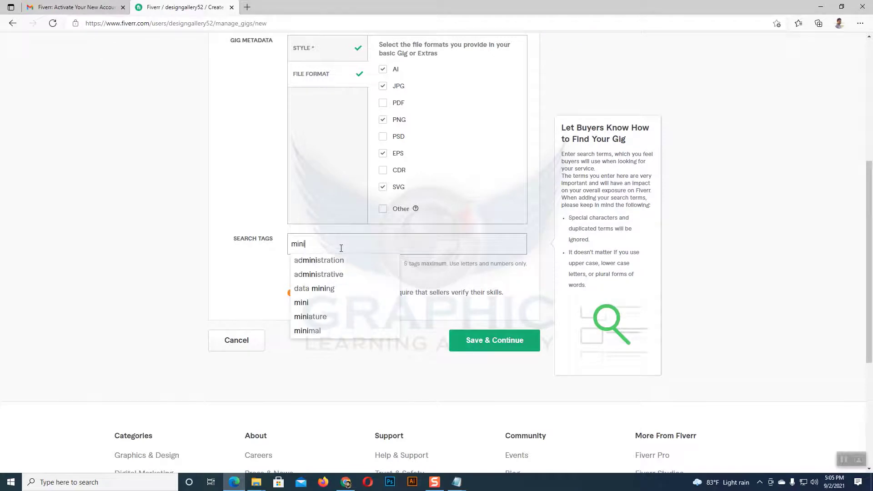
type("ma")
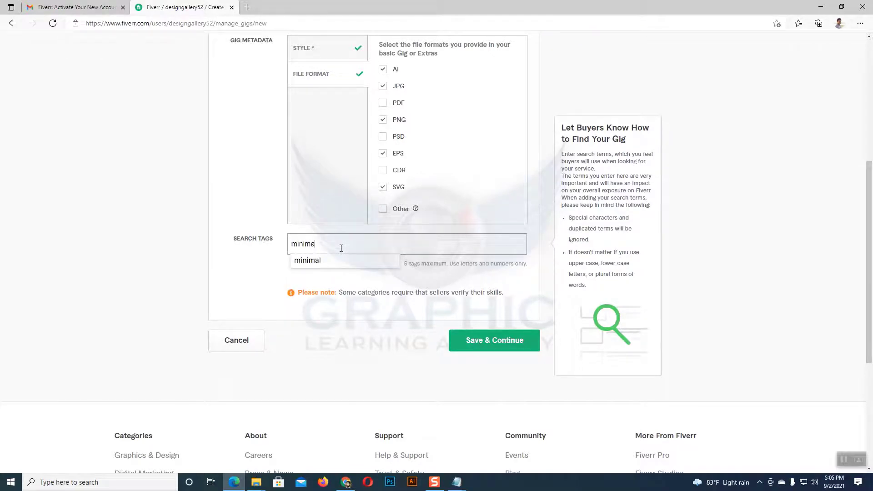
type("list")
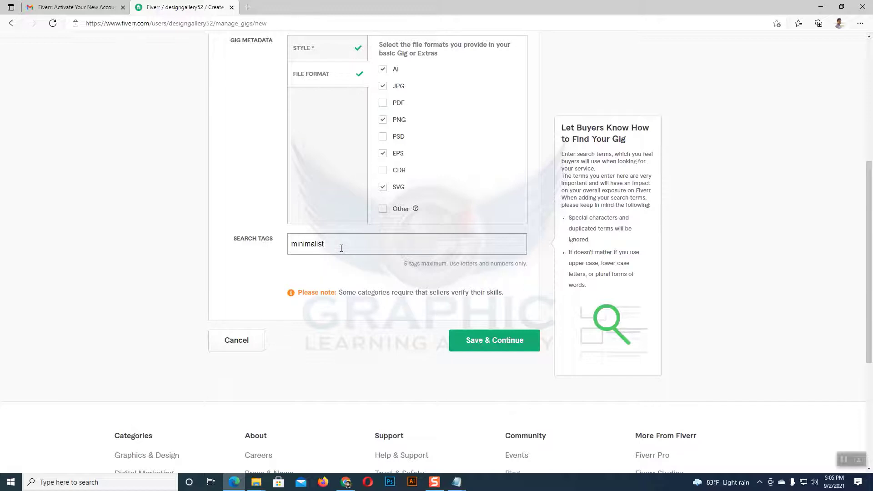
key("BackSpace")
key("BackSpace")
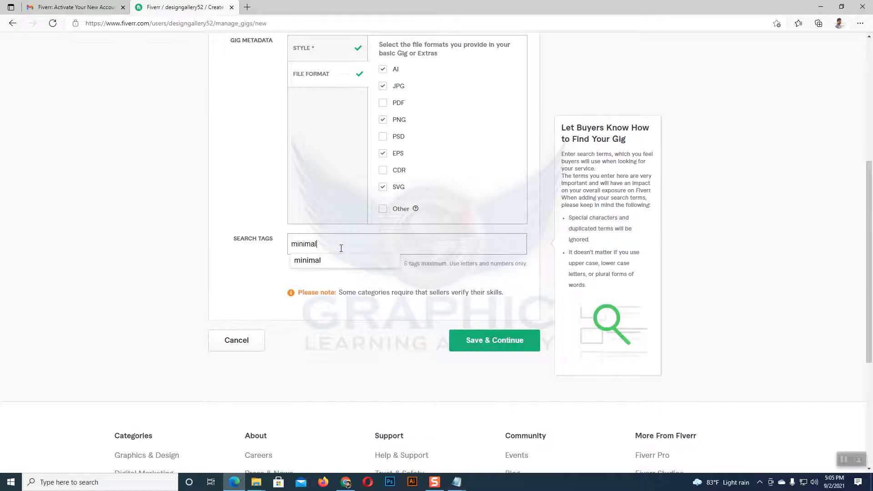
key("Return")
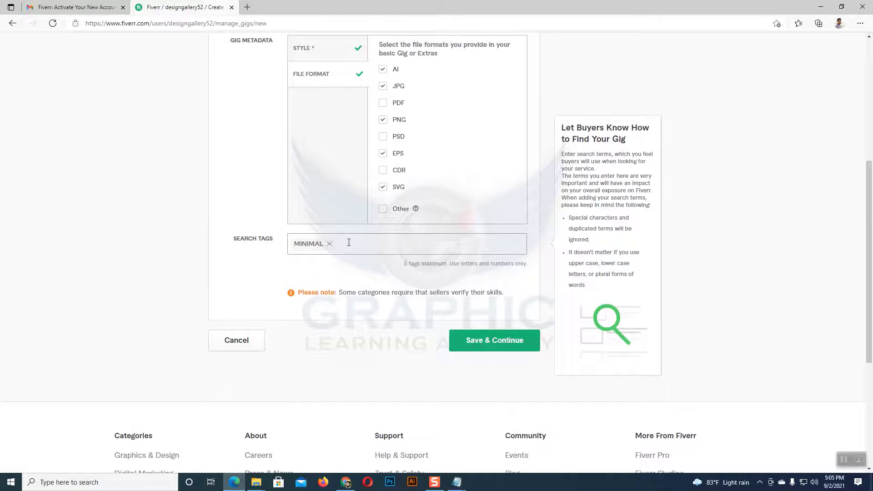
type("logo")
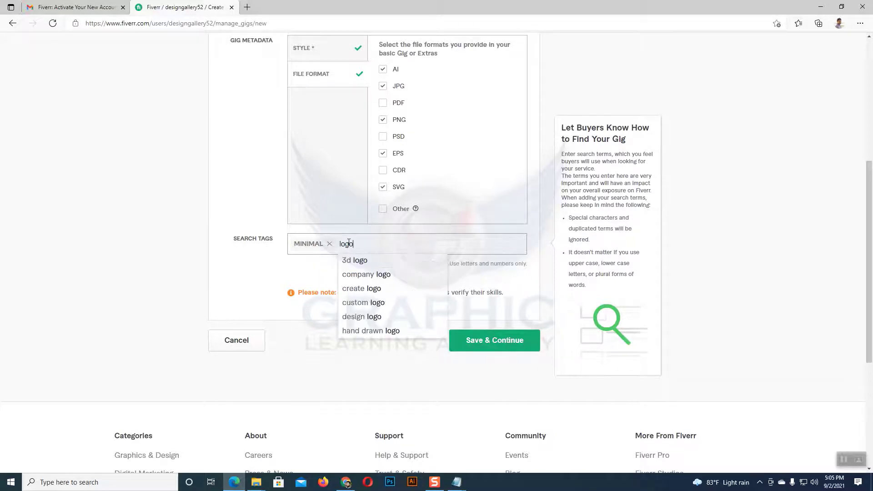
left_click(361, 288)
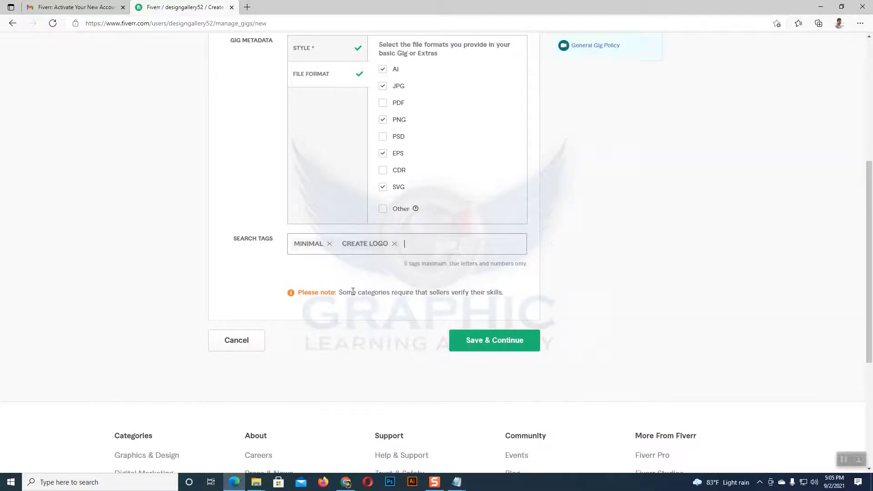
type("logo")
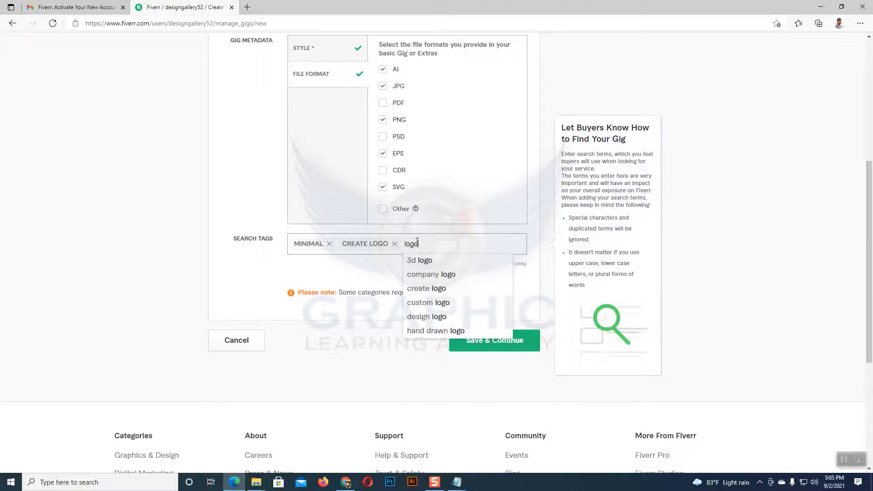
left_click(421, 317)
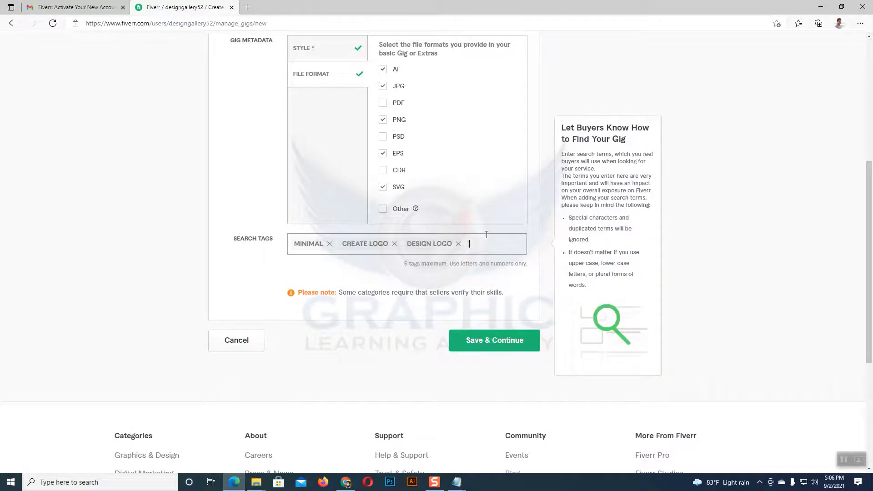
Add the search tags custom logo and modern.
type("logo")
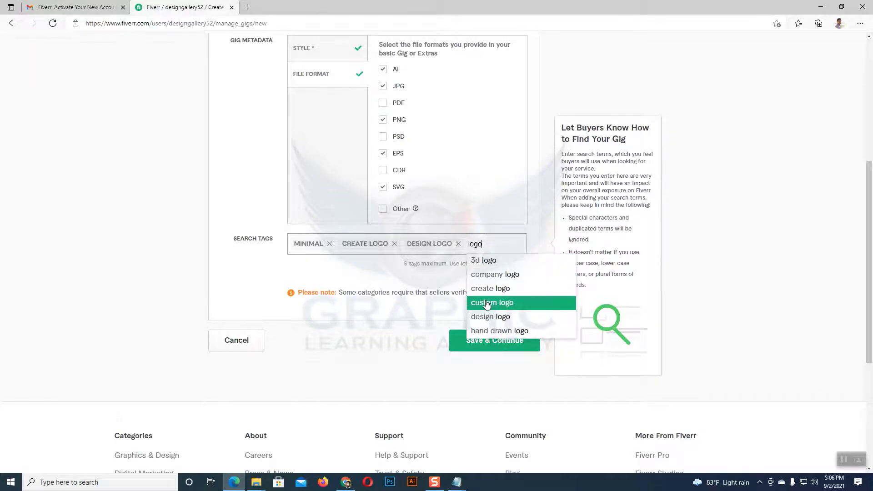
left_click(487, 303)
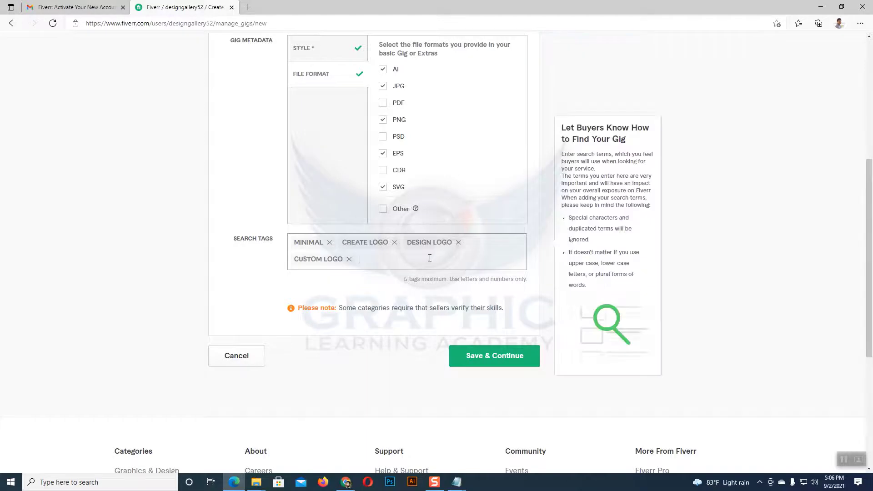
type("logo")
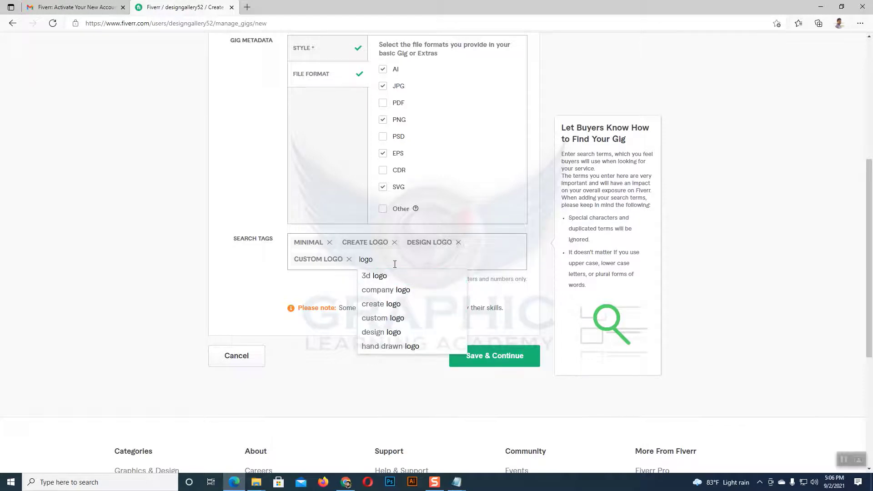
key("BackSpace")
key("BackSpace")
key("BackSpace")
key("BackSpace")
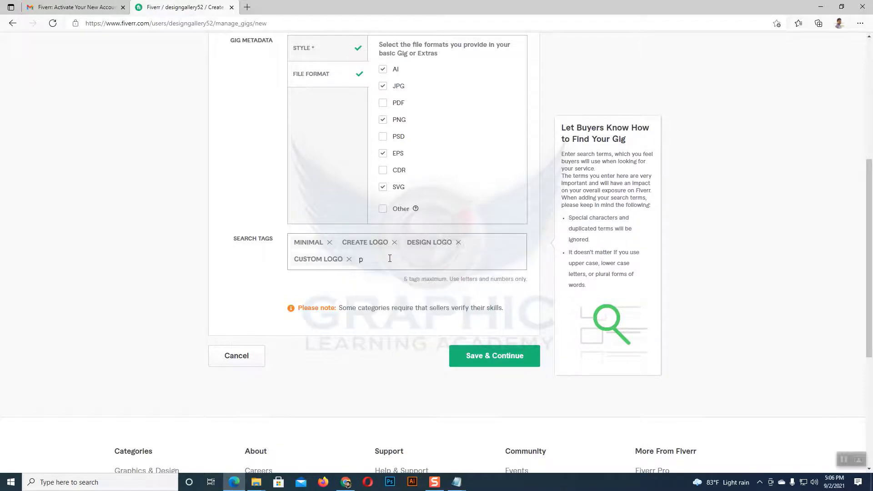
type("mo")
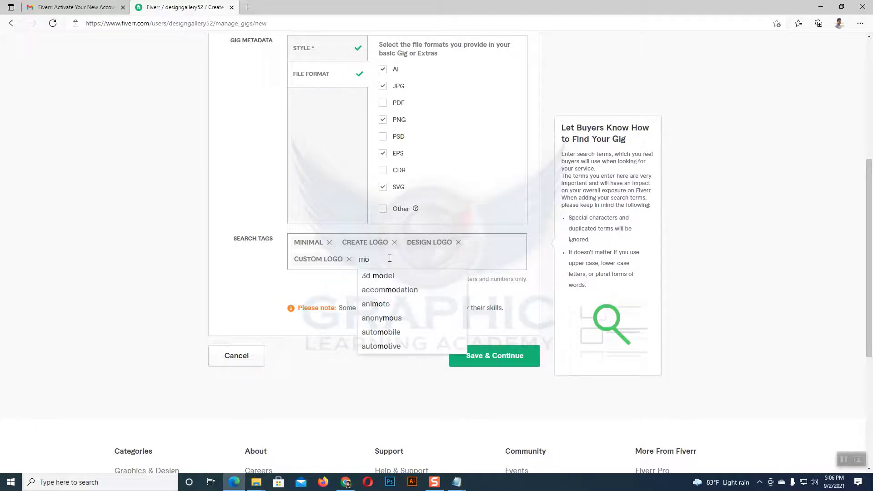
type("d")
key("BackSpace")
type("d")
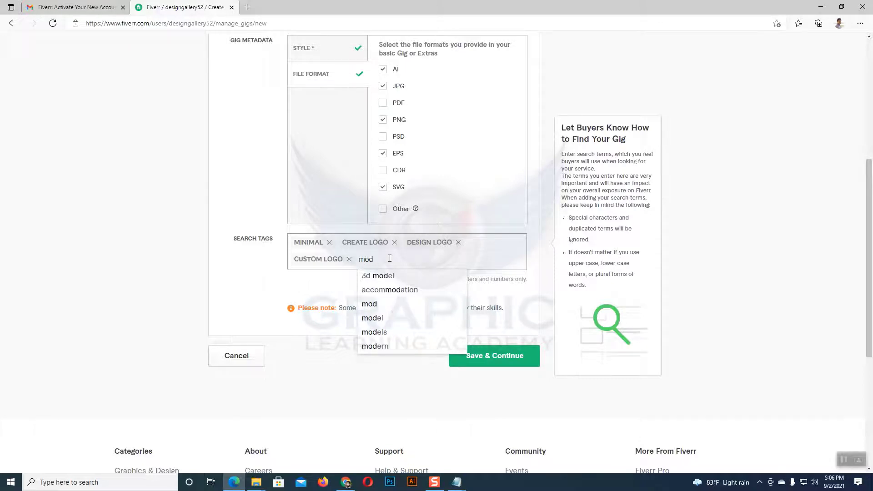
type("ern")
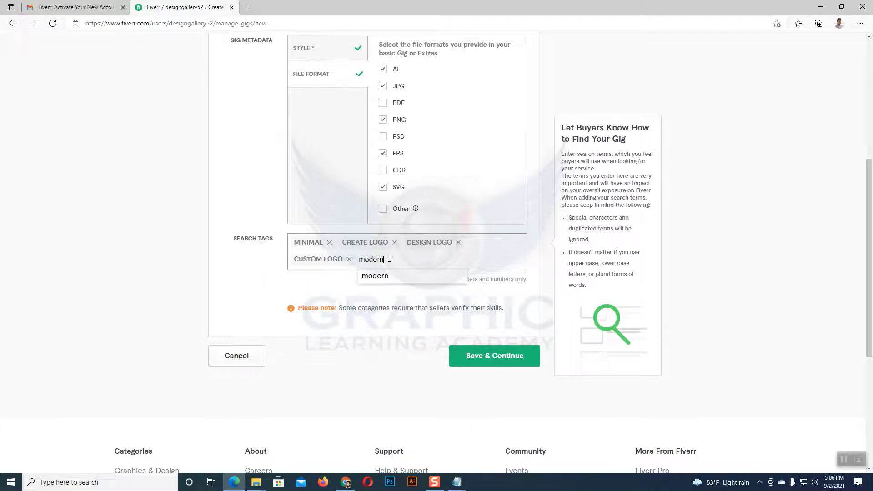
left_click(389, 277)
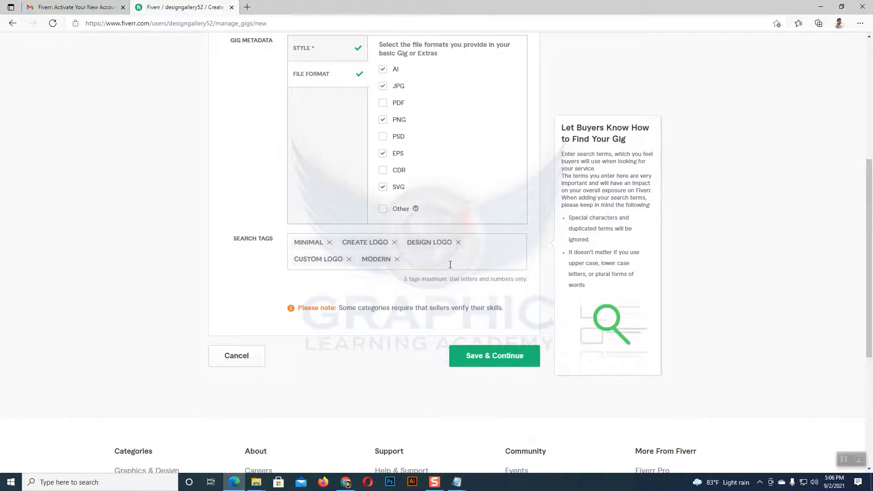
Save the overview and scroll through the empty Basic, Standard and Premium packages.
left_click(490, 358)
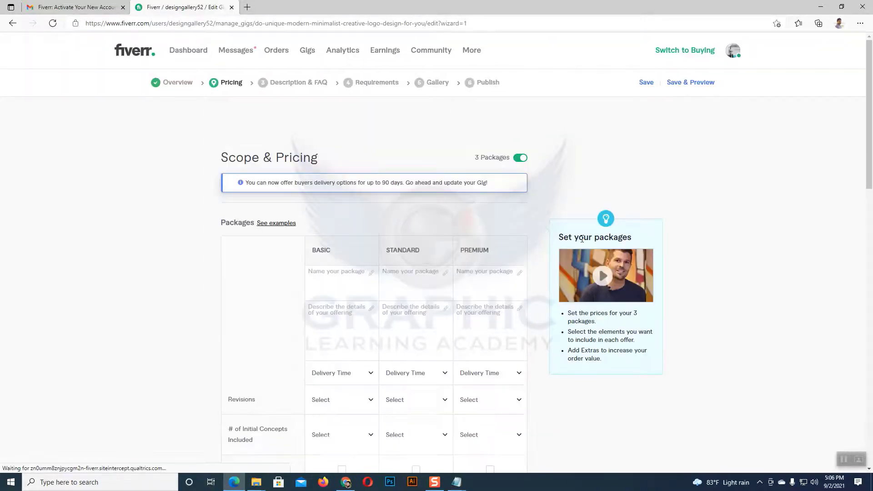
scroll(291, 189, "down", 1)
scroll(291, 189, "down", 2)
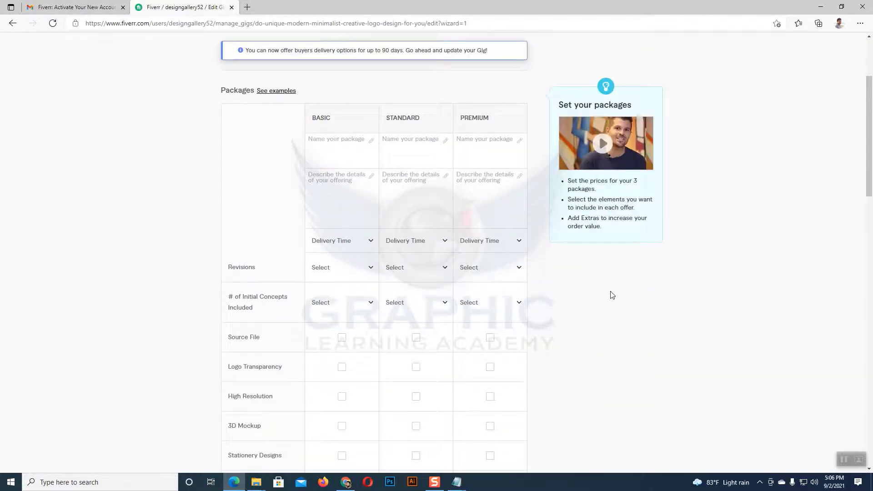
Check the package name 'Good' in the Logo Gig notes, then return to Fiverr.
left_click(458, 483)
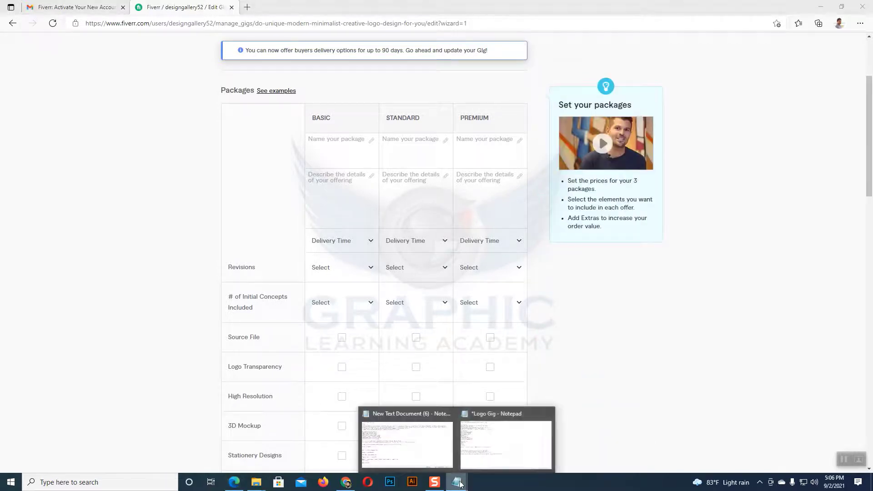
left_click(473, 461)
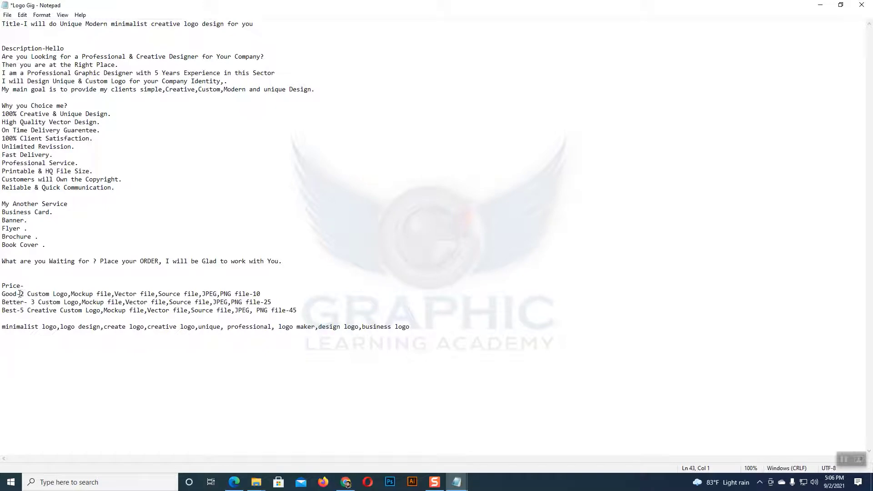
left_click_drag(17, 295, 2, 294)
key("ctrl+c")
left_click(234, 482)
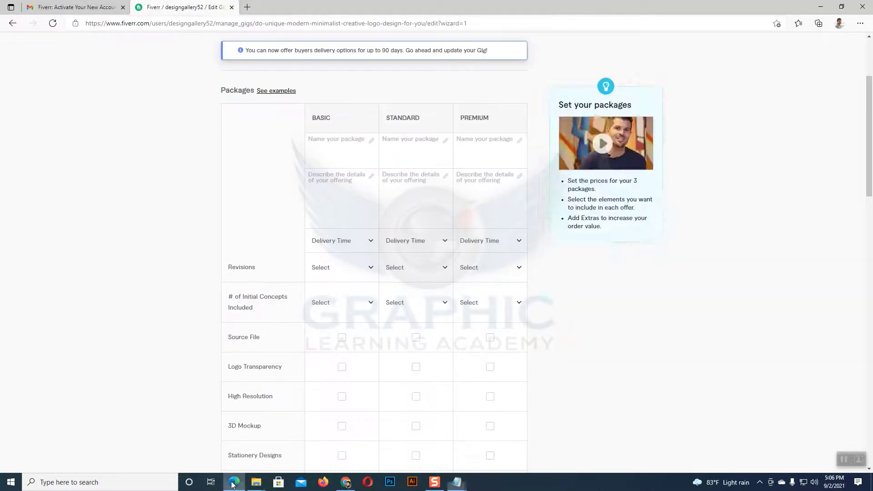
Name the three packages Good, Better and Best.
left_click(326, 142)
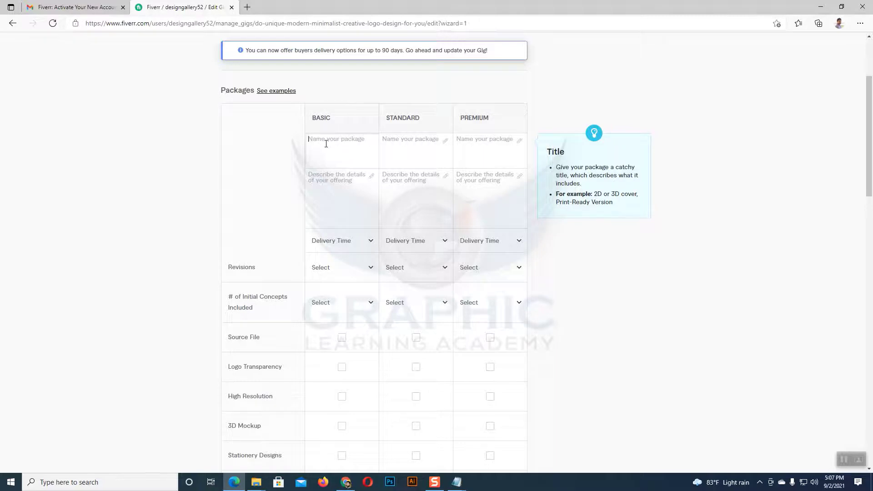
key("ctrl+v")
left_click(406, 142)
type("Bette")
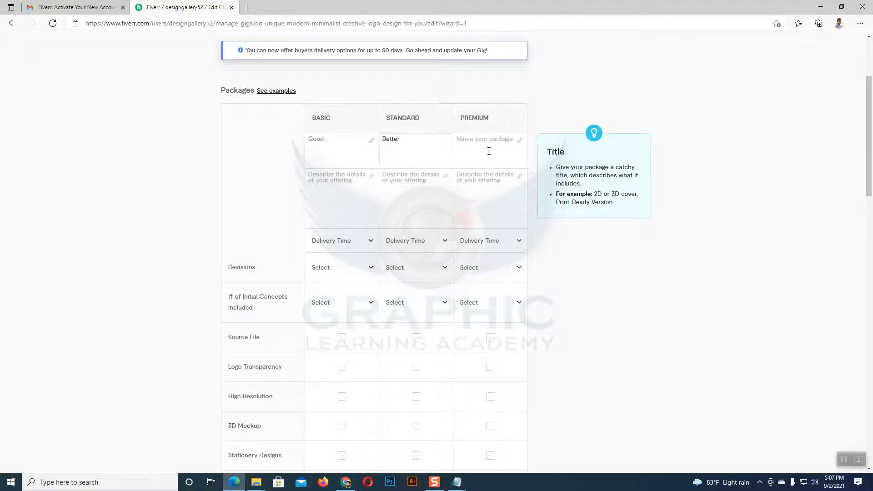
left_click(497, 141)
type("Best")
Paste the Good package's included items from the Logo Gig notes into the Basic description.
key("Tab")
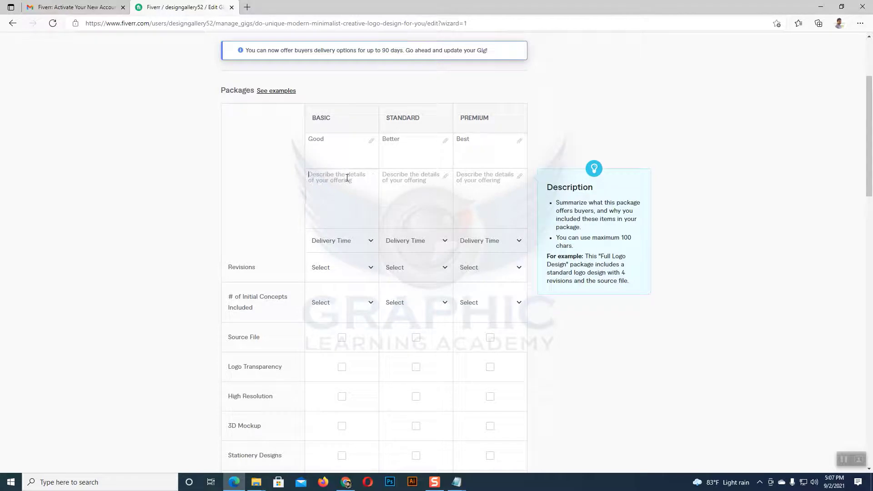
mouse_move(457, 485)
left_click(478, 455)
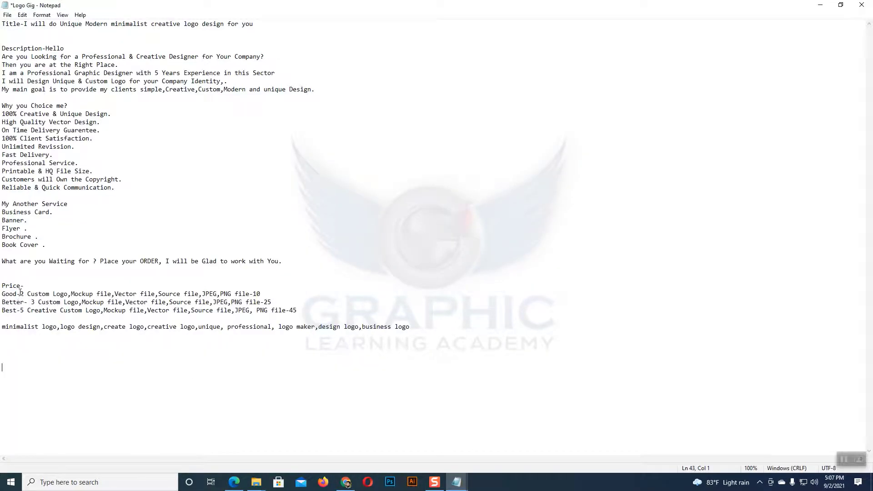
left_click_drag(20, 294, 250, 295)
key("ctrl+c")
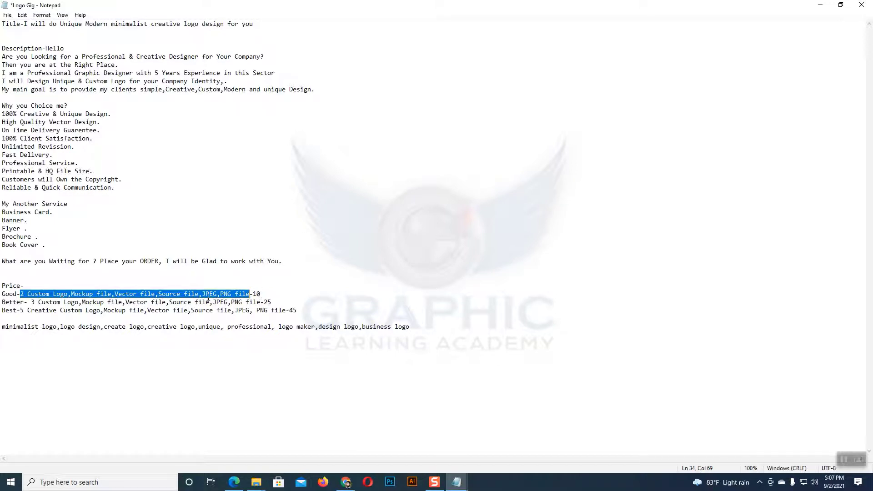
left_click(233, 482)
key("ctrl+v")
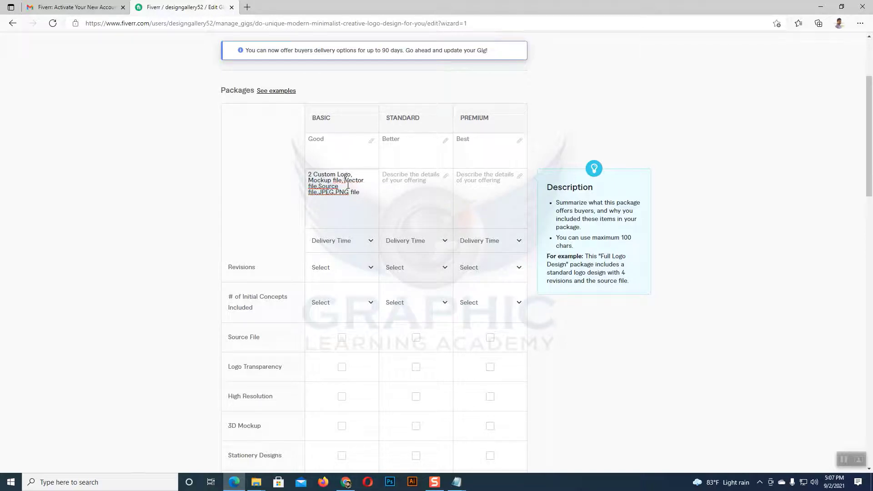
Paste the Better package deliverables from the notes into the Standard description.
left_click(319, 186)
left_click(319, 192)
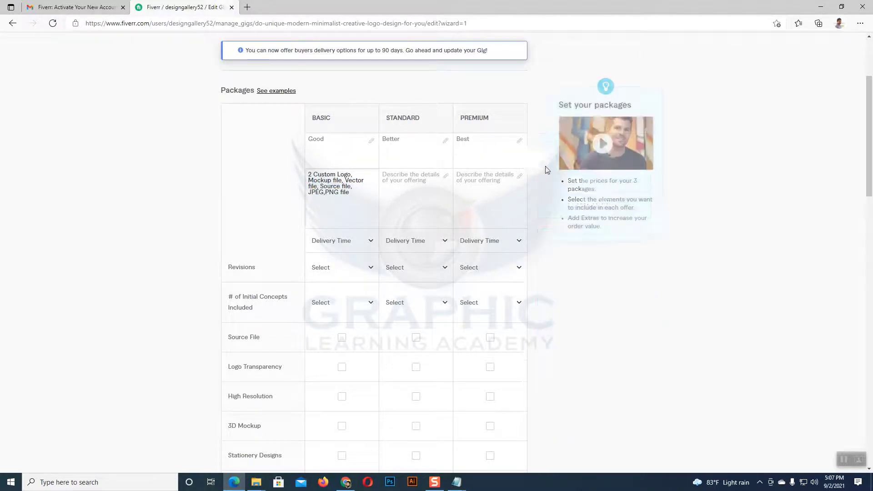
left_click(477, 462)
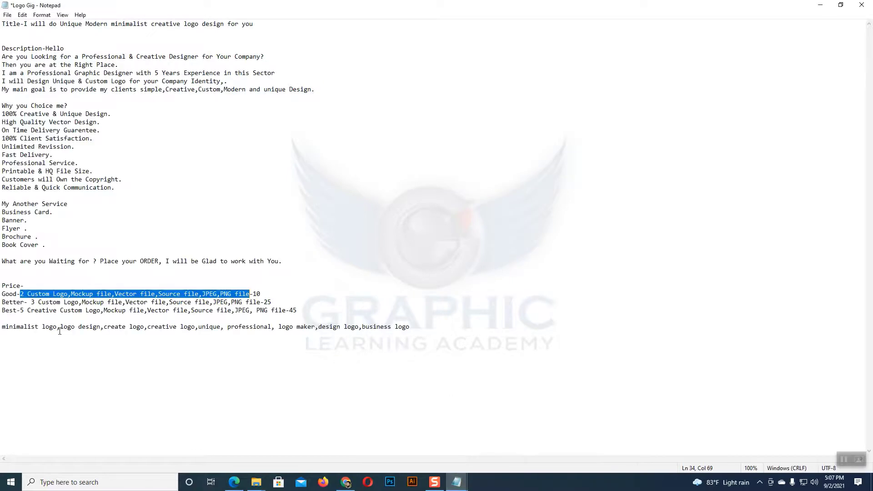
left_click_drag(31, 303, 260, 295)
key("ctrl+c")
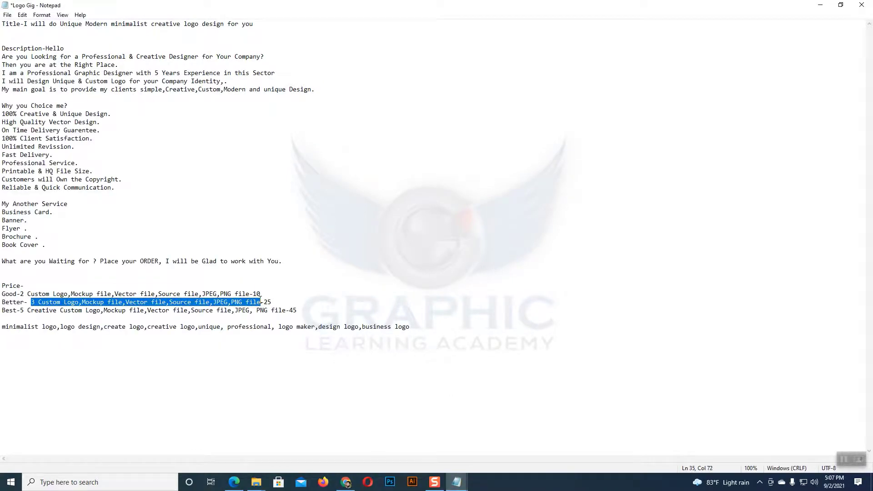
left_click(234, 482)
left_click(402, 181)
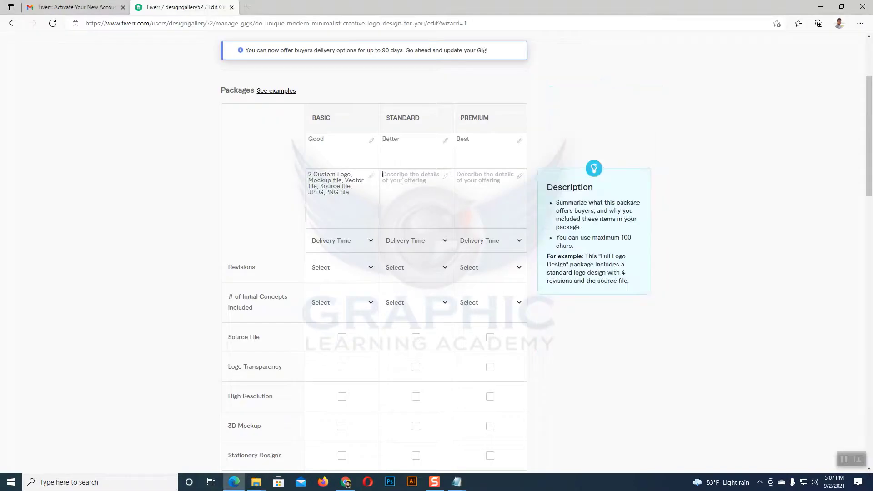
key("ctrl+v")
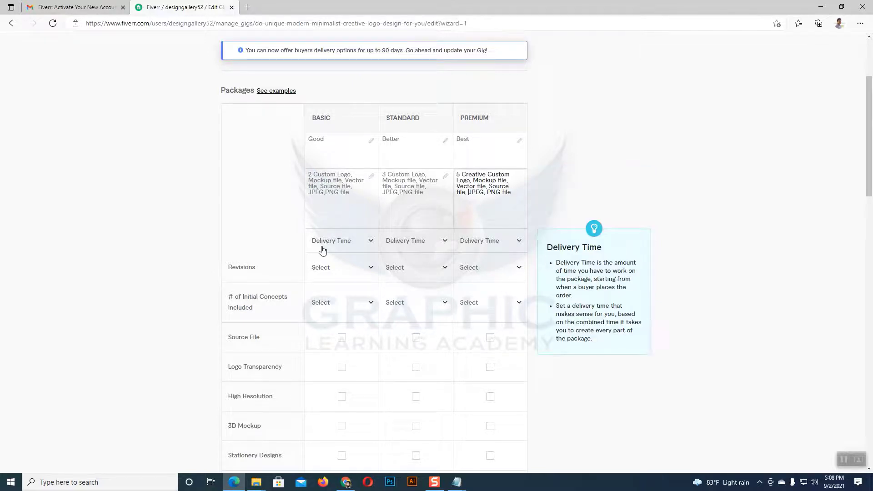
Set delivery times to 1 day, 1 day and 2 days for Basic, Standard and Premium.
left_click(364, 242)
left_click(349, 304)
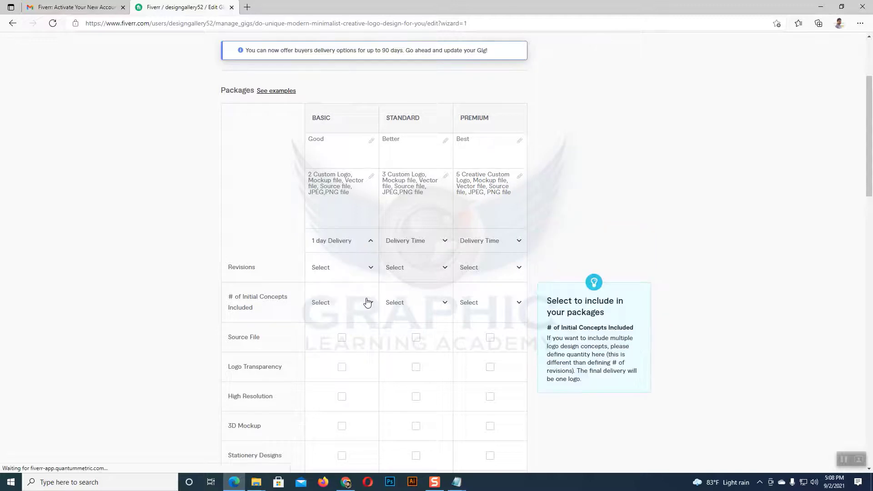
left_click(418, 243)
left_click(411, 302)
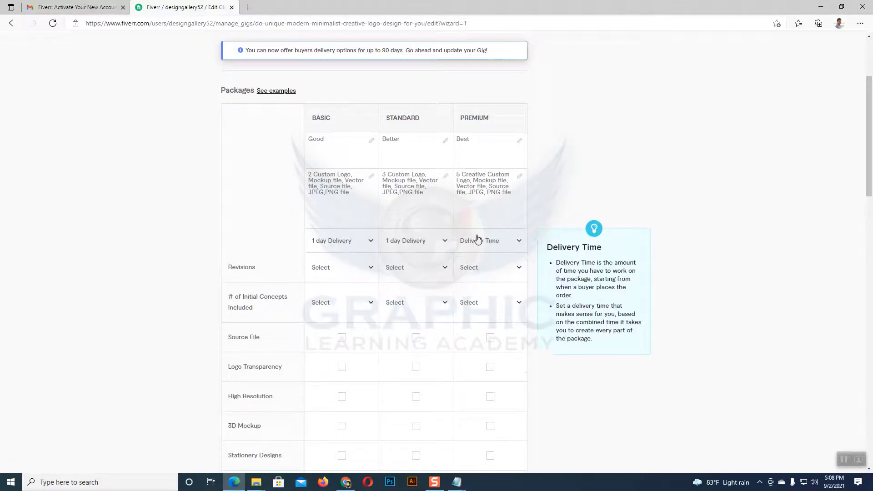
left_click(478, 241)
left_click(478, 332)
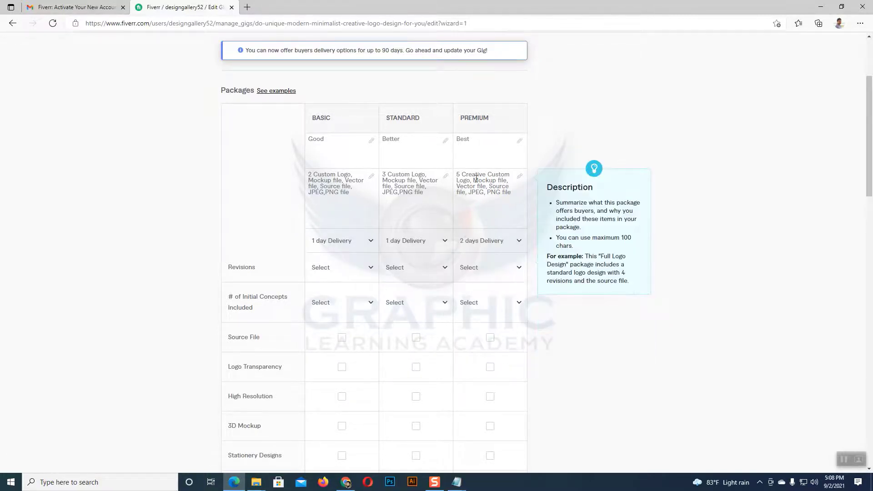
Set revisions to 2 for Basic, 4 for Standard and unlimited for Premium.
left_click(370, 268)
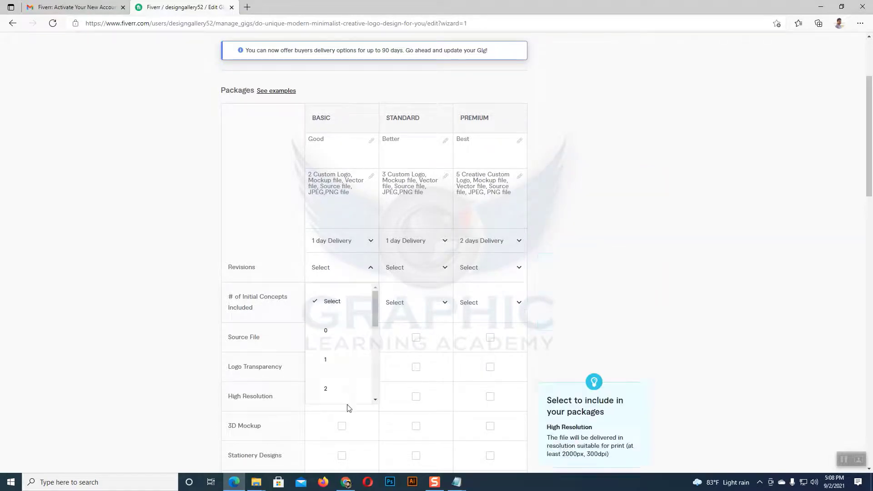
scroll(347, 406, "down", 10)
scroll(335, 247, "up", 10)
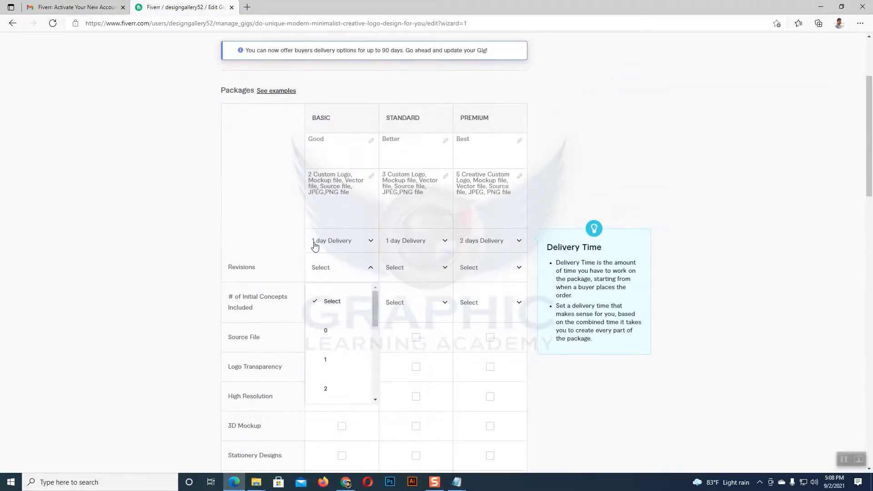
scroll(345, 305, "down", 1)
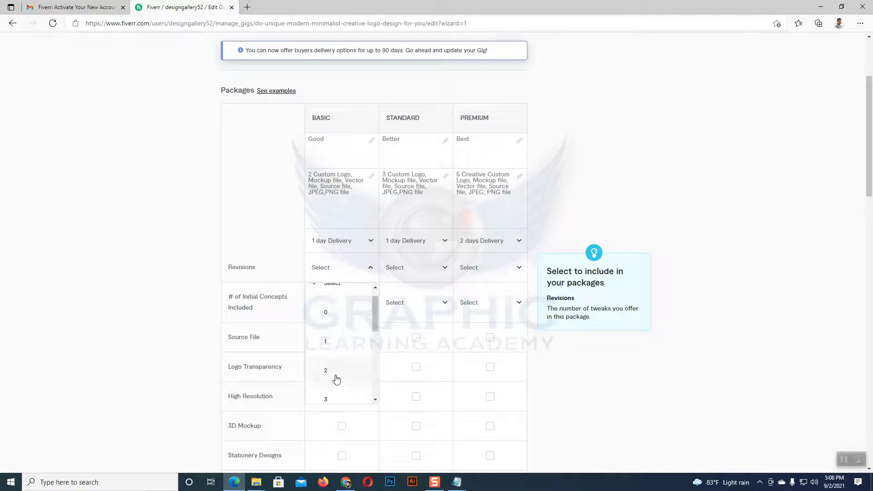
left_click(336, 375)
left_click(423, 269)
scroll(416, 346, "down", 2)
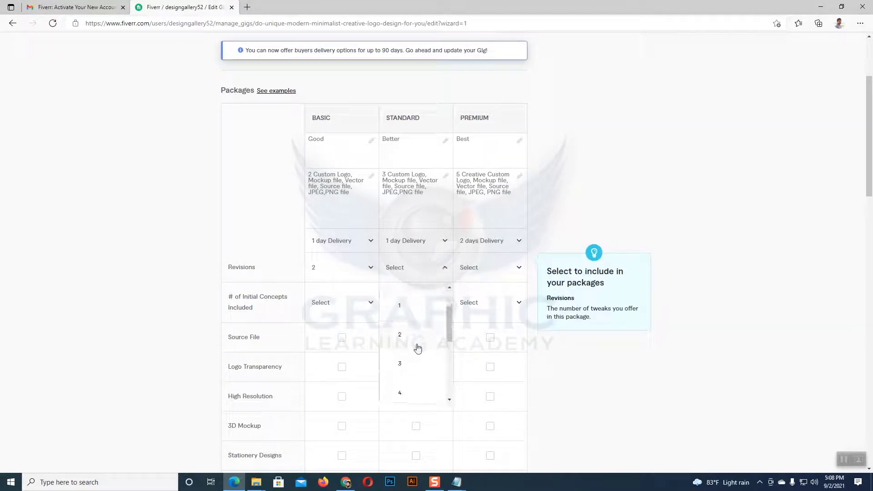
left_click(415, 382)
left_click(488, 277)
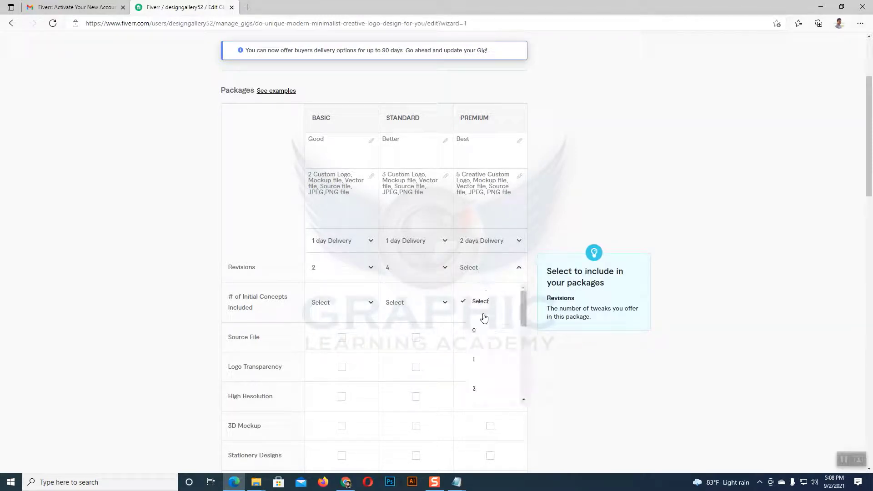
scroll(482, 337, "down", 4)
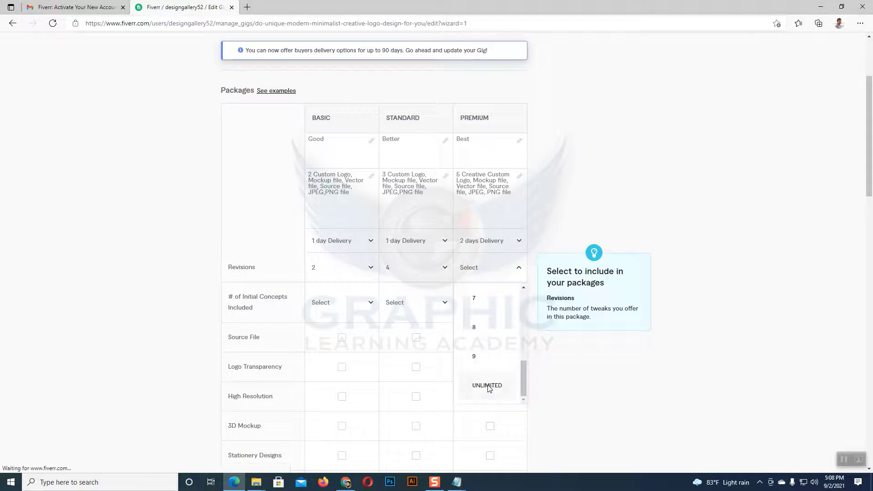
left_click(488, 386)
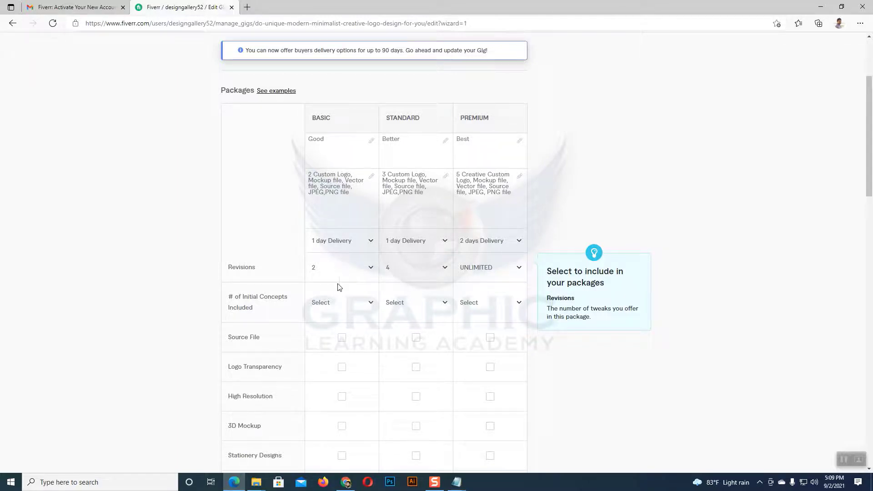
scroll(319, 286, "down", 1)
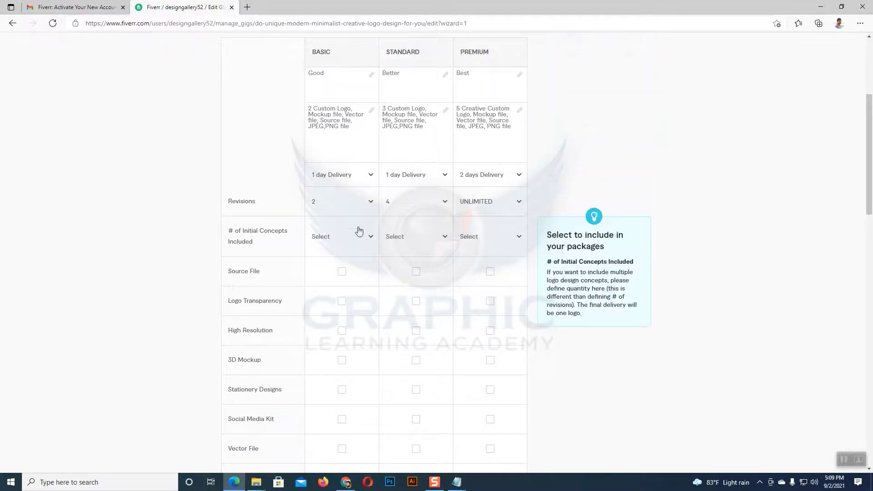
Set initial concepts to 2, 2 and 3 for Basic, Standard and Premium.
left_click(370, 237)
left_click(337, 330)
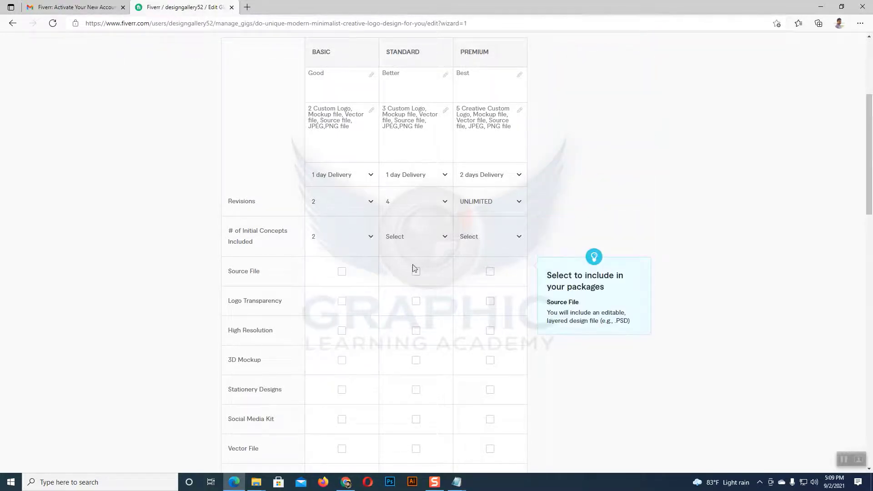
left_click(442, 236)
left_click(413, 331)
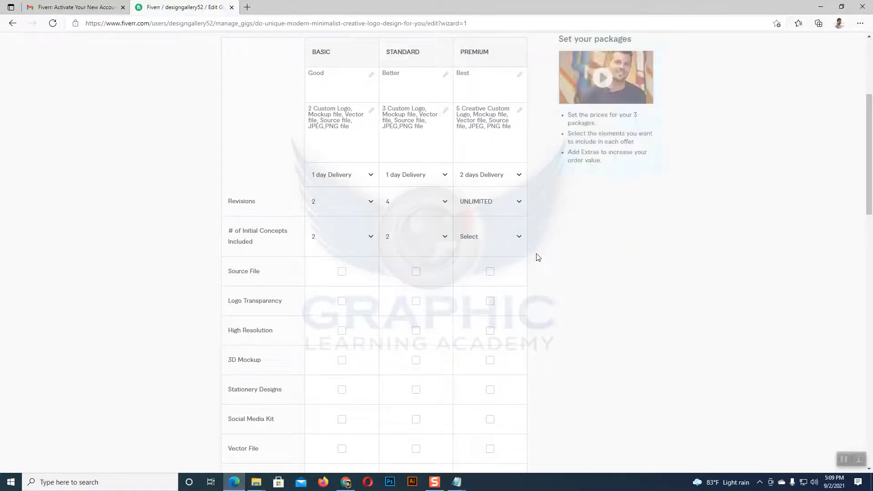
left_click(519, 238)
left_click(495, 360)
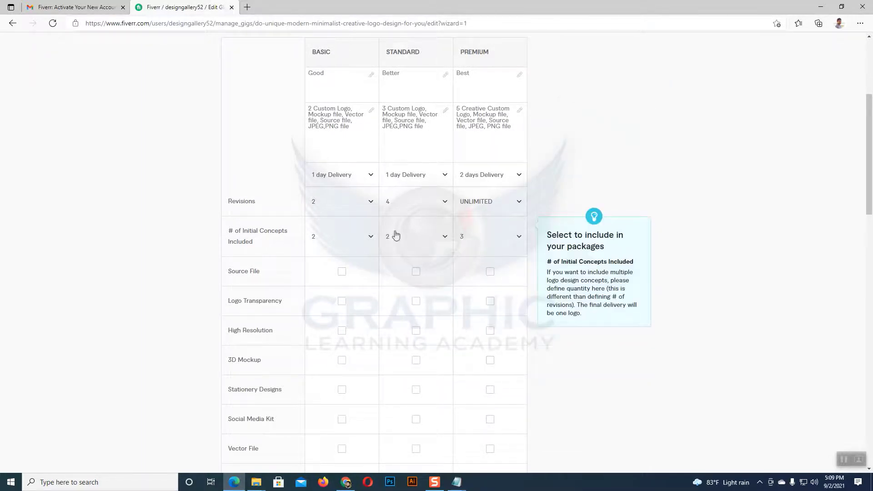
Include Source File and Logo Transparency in all three packages.
left_click(343, 272)
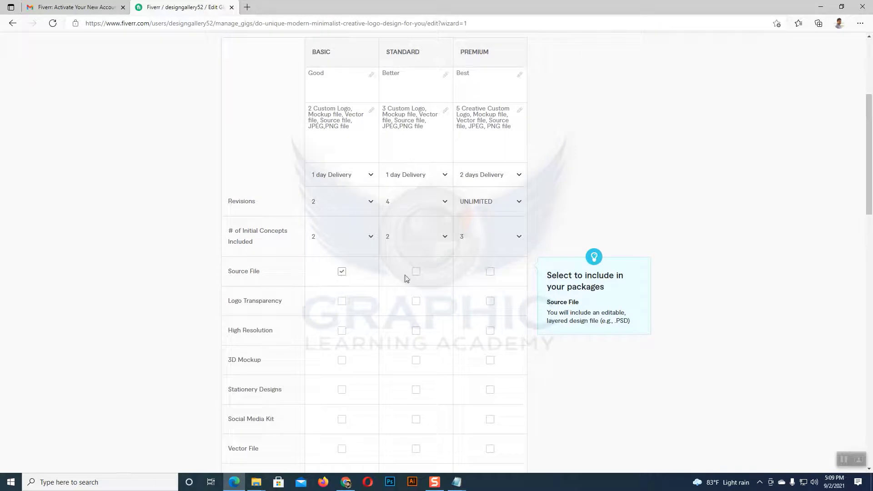
left_click(416, 272)
left_click(488, 272)
scroll(487, 272, "down", 3)
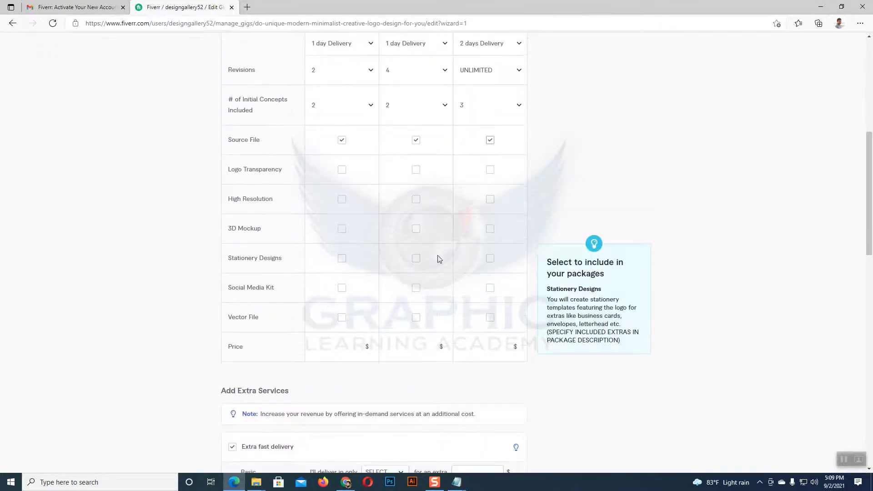
left_click(342, 169)
left_click(415, 168)
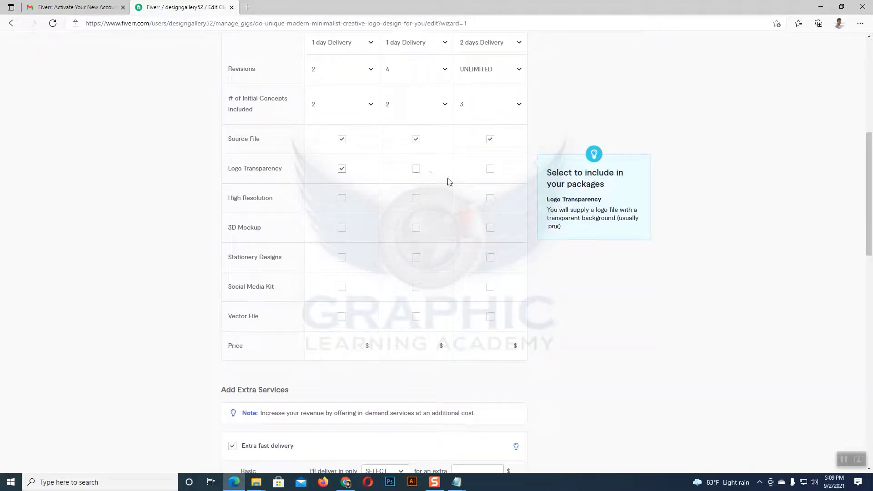
left_click(490, 169)
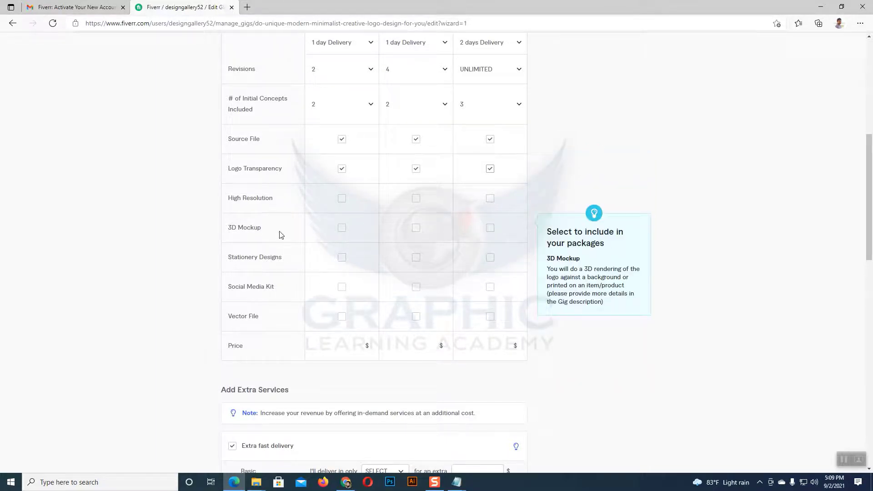
Include 3D Mockup and Vector File in all three packages.
left_click(341, 228)
left_click(416, 228)
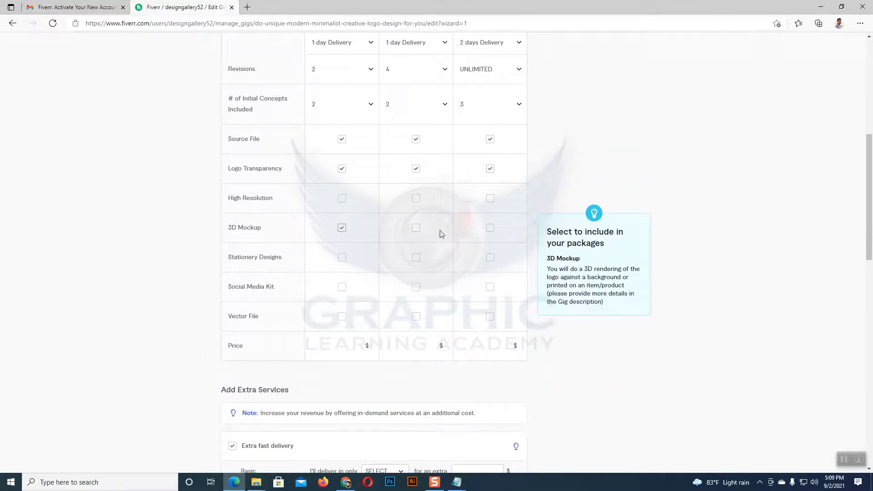
left_click(493, 230)
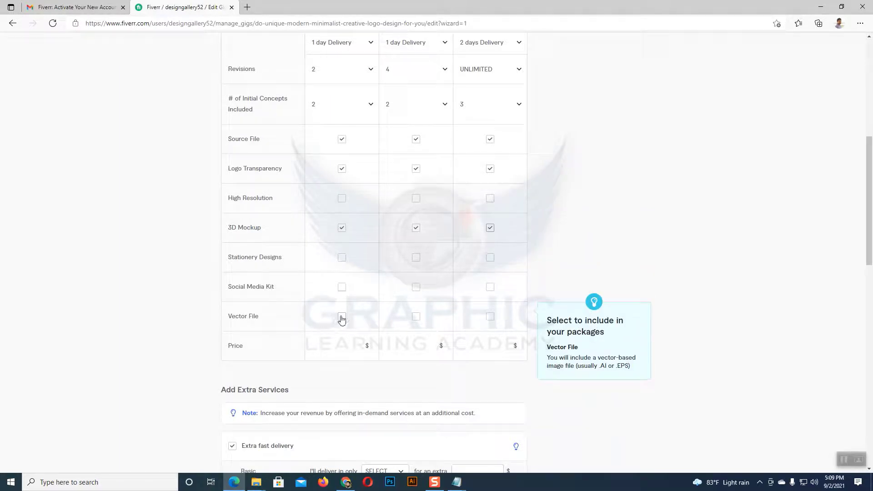
left_click(342, 317)
left_click(415, 317)
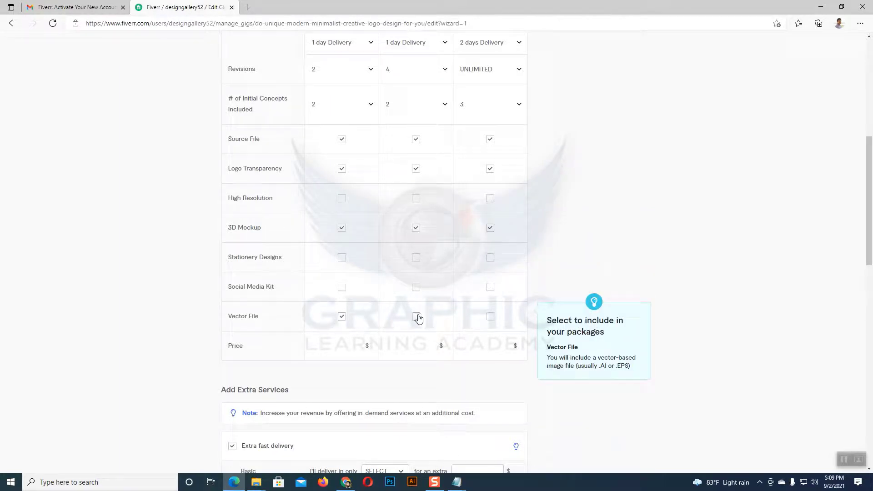
left_click(491, 319)
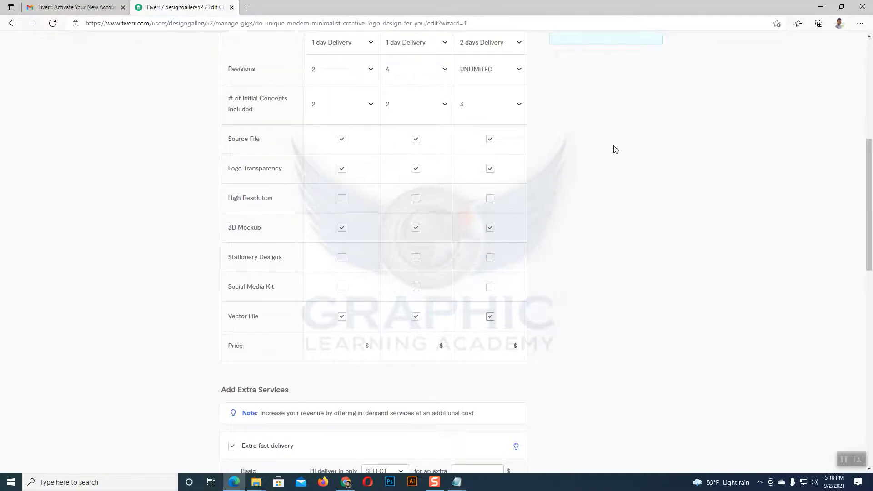
mouse_move(275, 286)
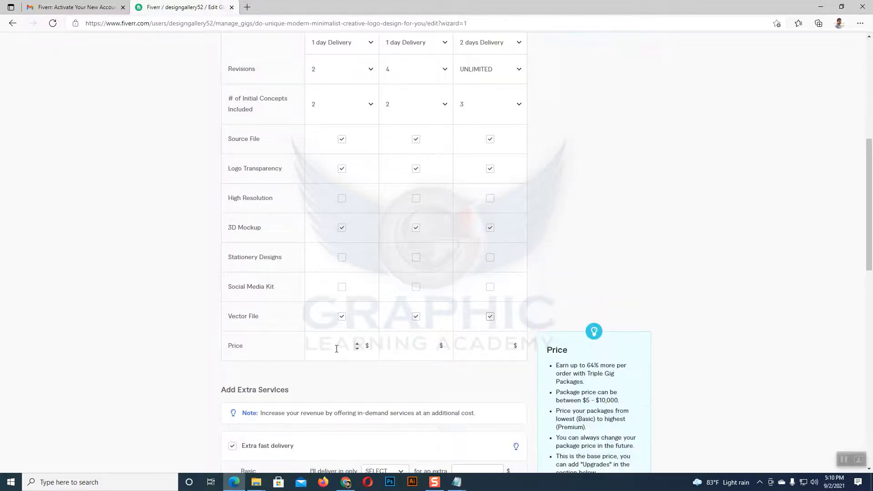
Price Basic at $10, drop Extra fast delivery, Additional Revision and Additional Logo Concept, and save pricing.
type("10")
left_click(405, 349)
scroll(481, 350, "down", 7)
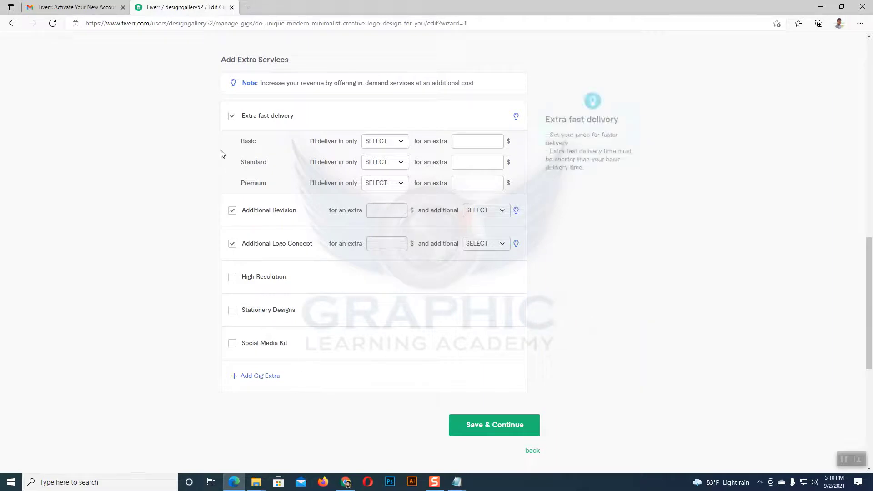
left_click(233, 116)
left_click(232, 148)
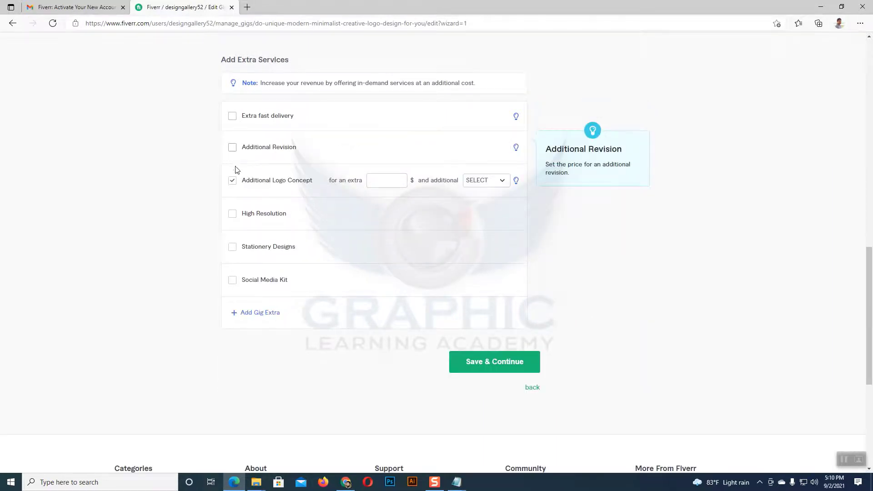
left_click(232, 181)
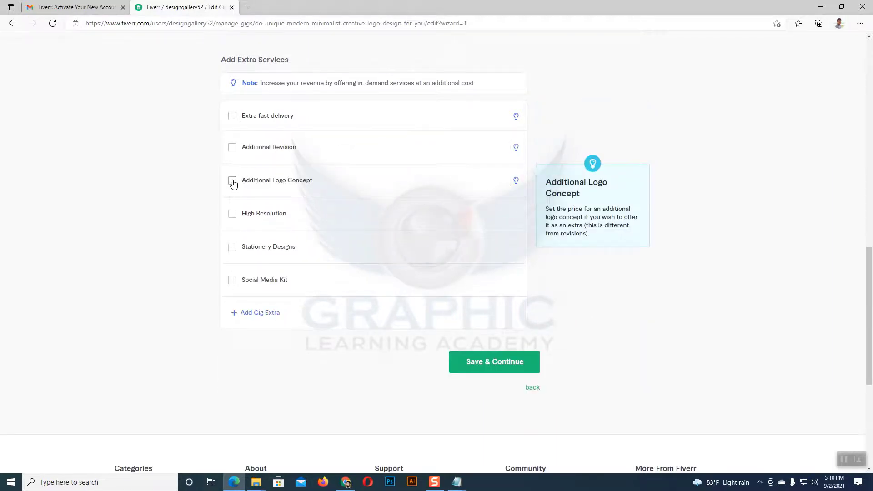
left_click(484, 362)
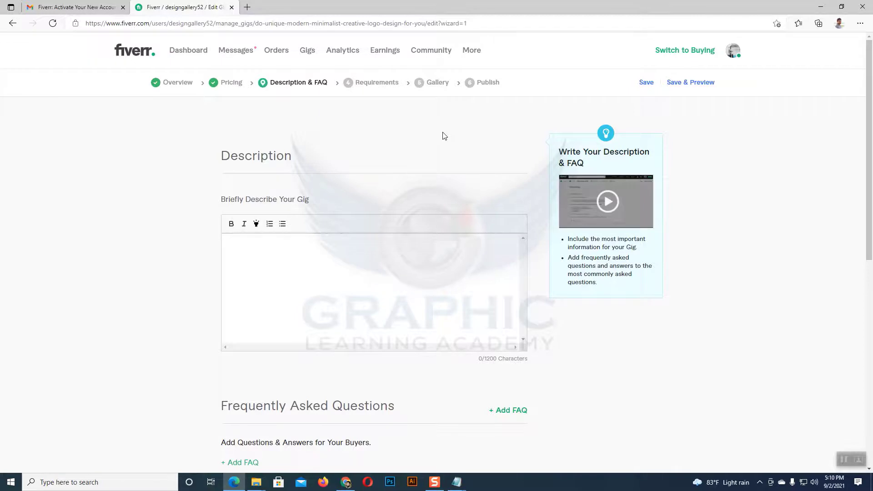
Paste the prepared gig description from the Logo Gig notes into the description editor.
mouse_move(456, 481)
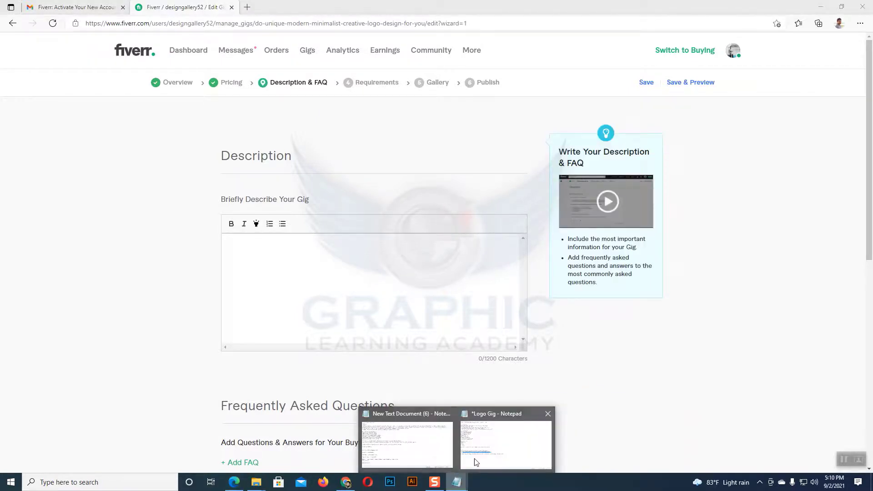
left_click(477, 462)
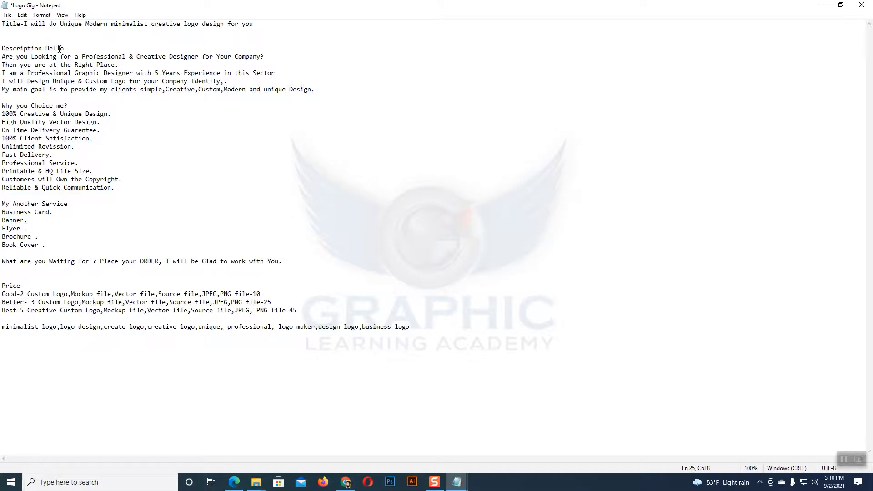
left_click_drag(48, 48, 288, 267)
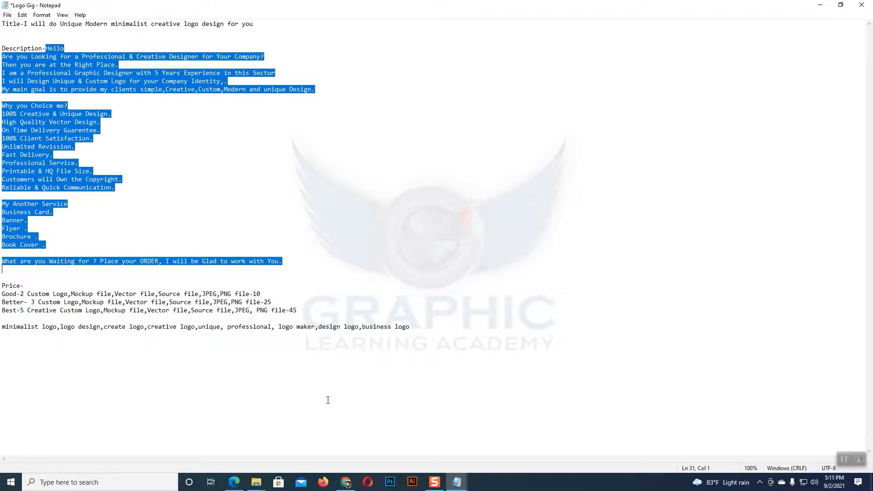
left_click(234, 482)
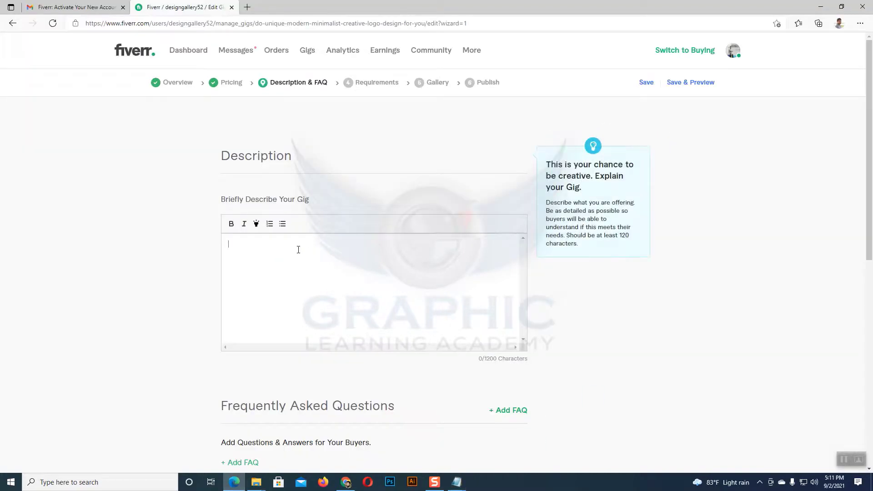
key("ctrl+v")
Add spaces after 'simple' and 'Creative', and correct Guarentee to Guarantee and Revission to Revision.
scroll(364, 287, "up", 5)
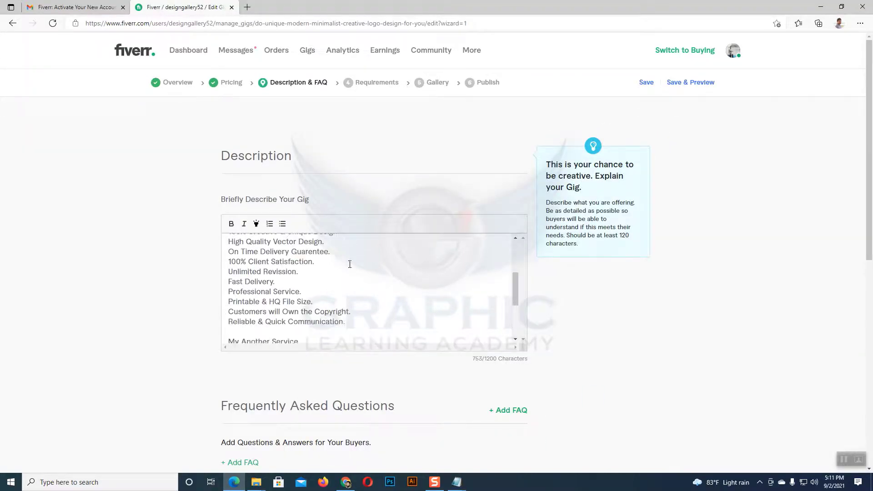
left_click(387, 294)
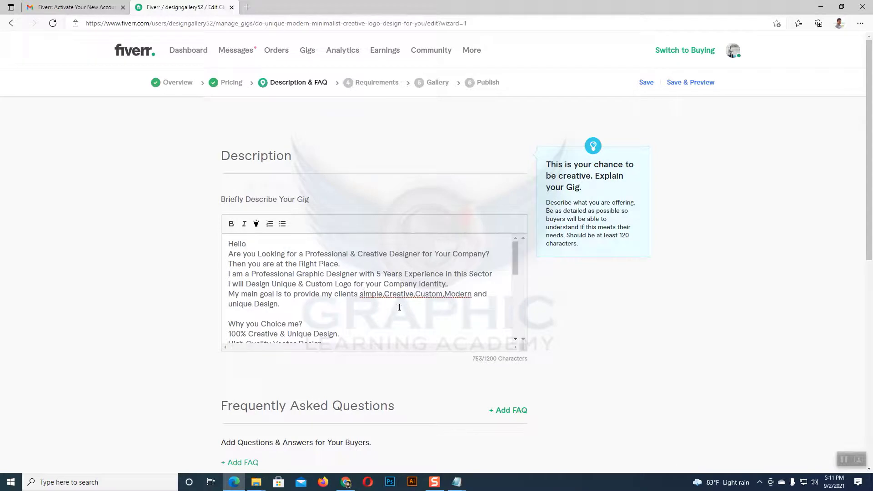
left_click(419, 295)
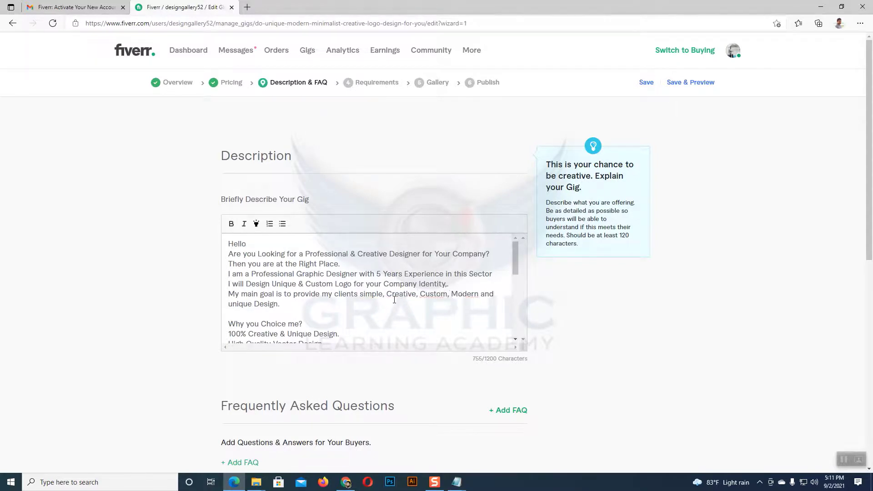
scroll(395, 300, "down", 3)
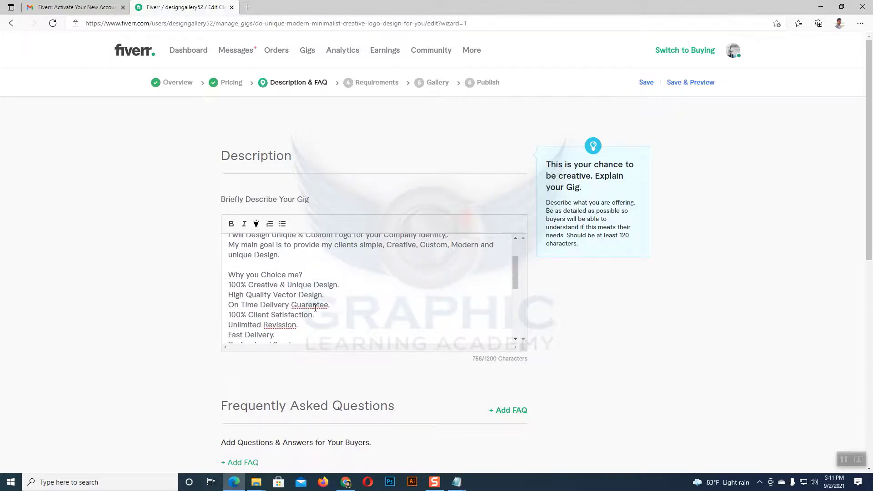
right_click(315, 308)
left_click(331, 103)
right_click(282, 326)
left_click(333, 122)
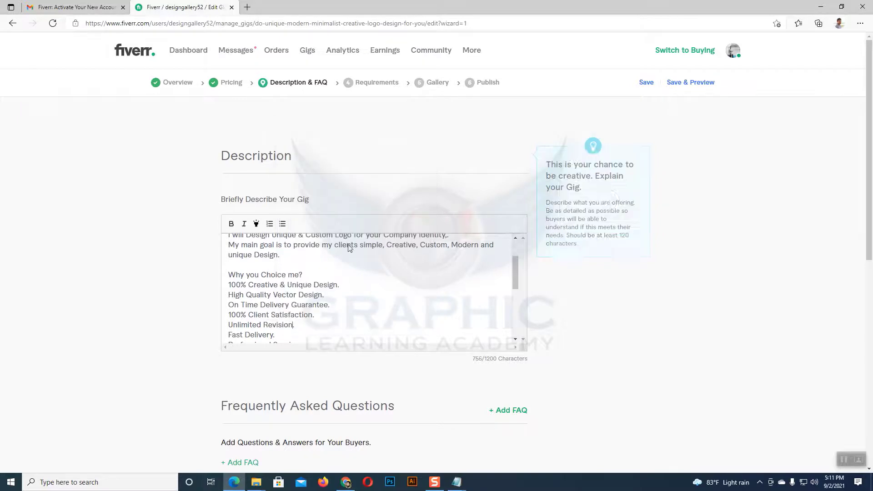
Select the closing sentence of the description.
scroll(348, 318, "down", 2)
scroll(347, 318, "down", 5)
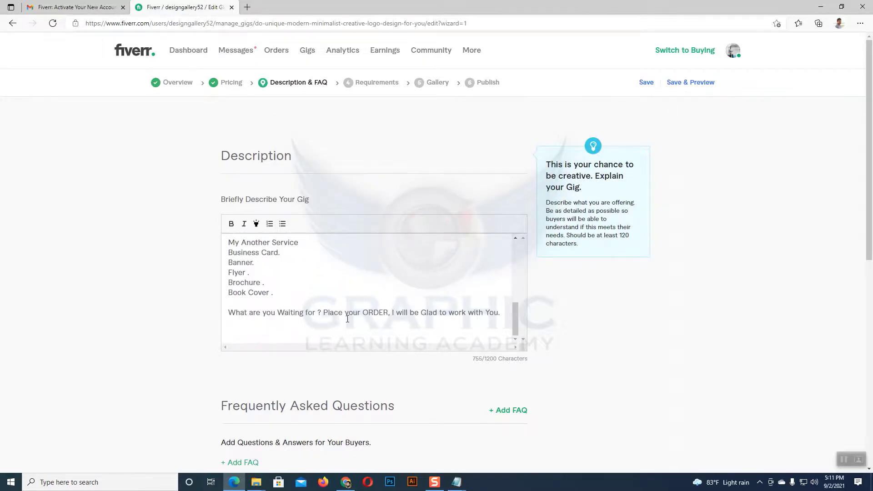
scroll(347, 318, "up", 3)
scroll(348, 318, "down", 4)
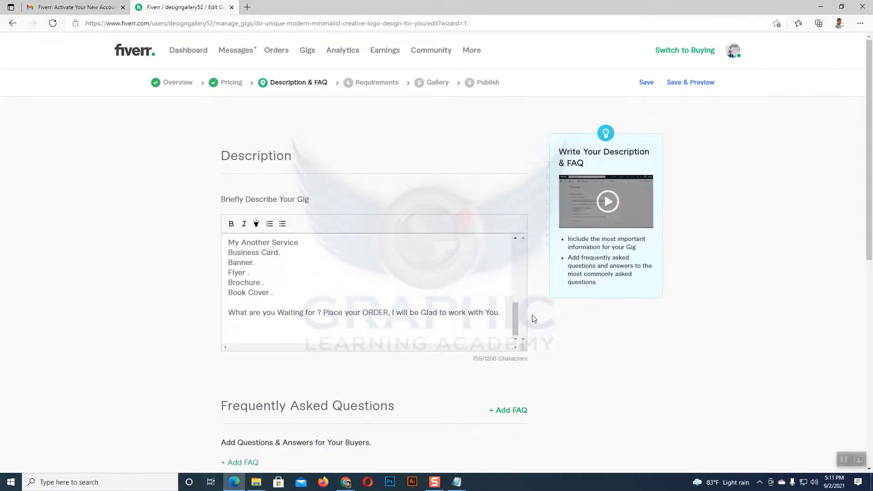
left_click_drag(502, 314, 228, 267)
Bold the closing sentence and 'My Another Service', and number the Business Card to Book Cover lines.
left_click(231, 224)
scroll(298, 293, "up", 1)
left_click_drag(306, 258, 228, 259)
left_click(231, 224)
left_click_drag(281, 312, 230, 271)
left_click(270, 224)
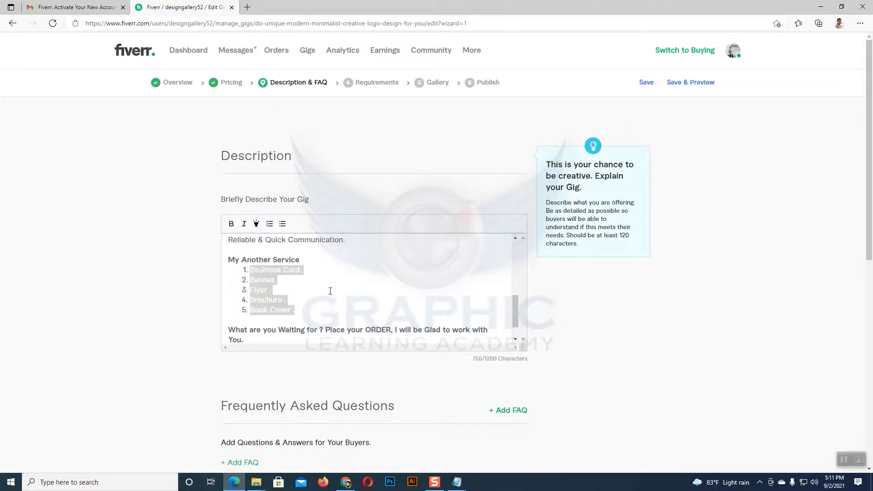
Bold the 'Why you Choice me?' heading and bullet the reason lines beneath it.
scroll(337, 300, "up", 3)
scroll(352, 312, "up", 3)
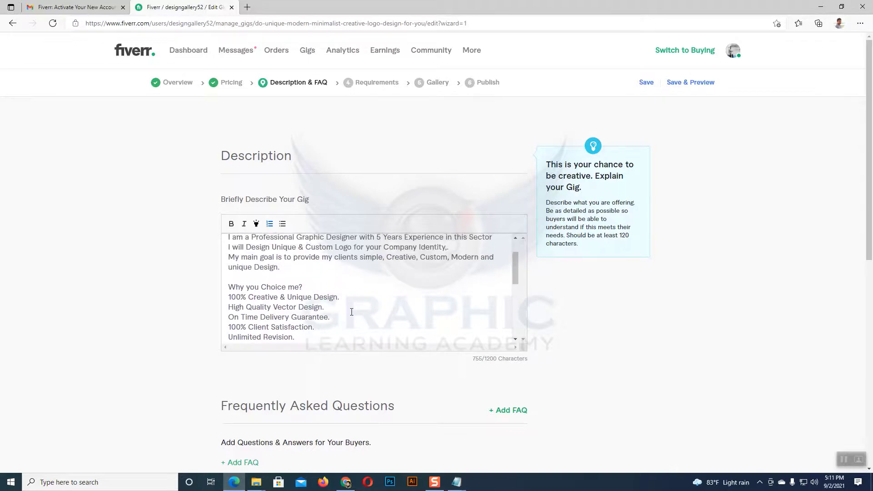
triple_click(320, 290)
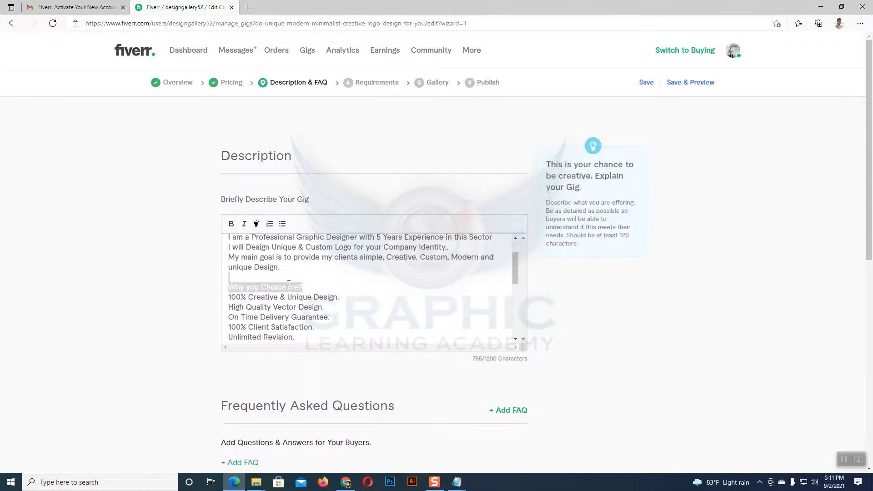
left_click(319, 285)
left_click_drag(318, 285, 226, 287)
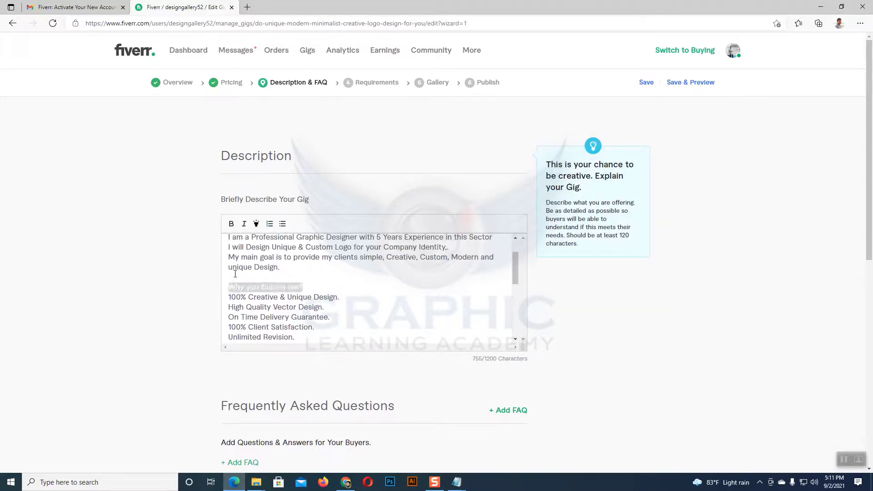
left_click(231, 223)
scroll(267, 296, "down", 1)
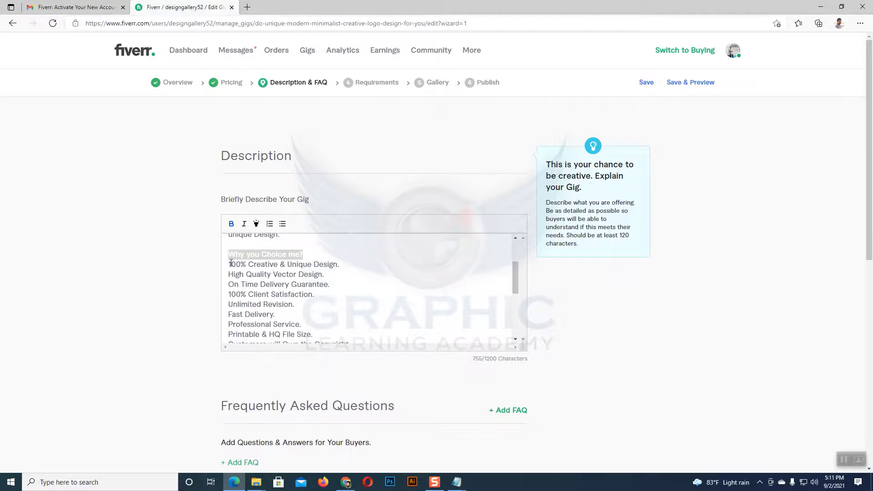
left_click_drag(231, 263, 352, 300)
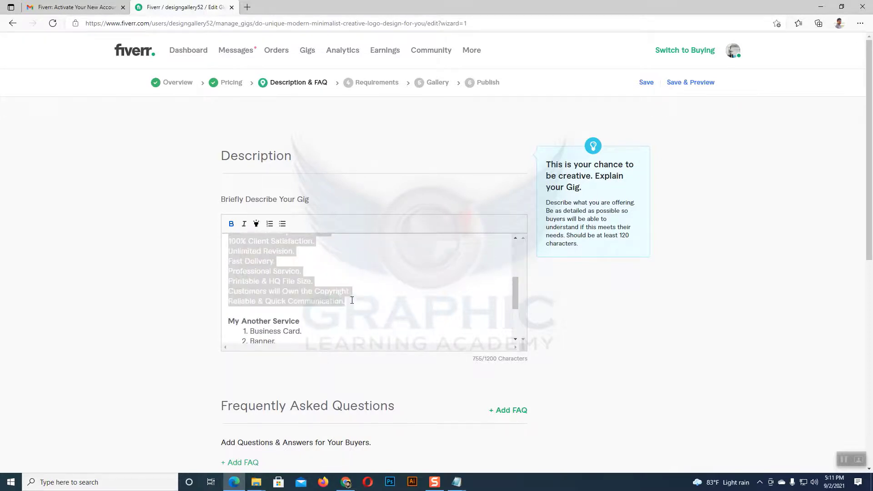
left_click(283, 224)
Bold the opening word Hello.
scroll(391, 304, "up", 5)
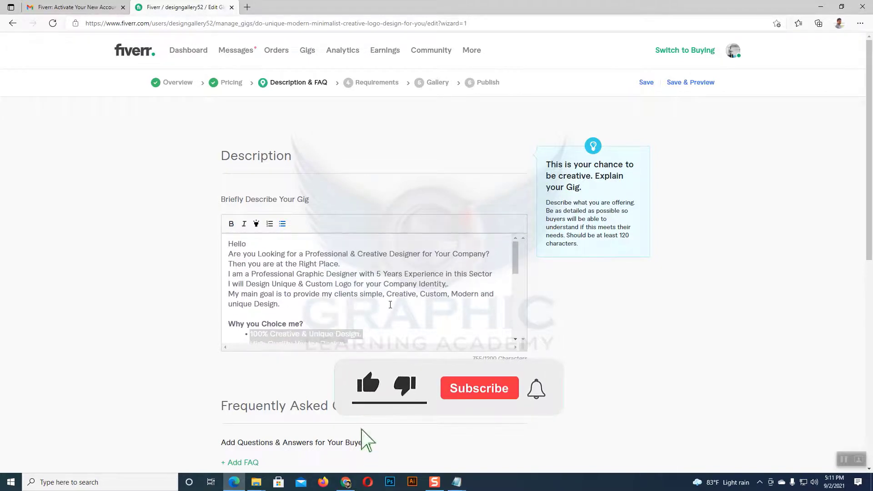
left_click_drag(259, 247, 233, 247)
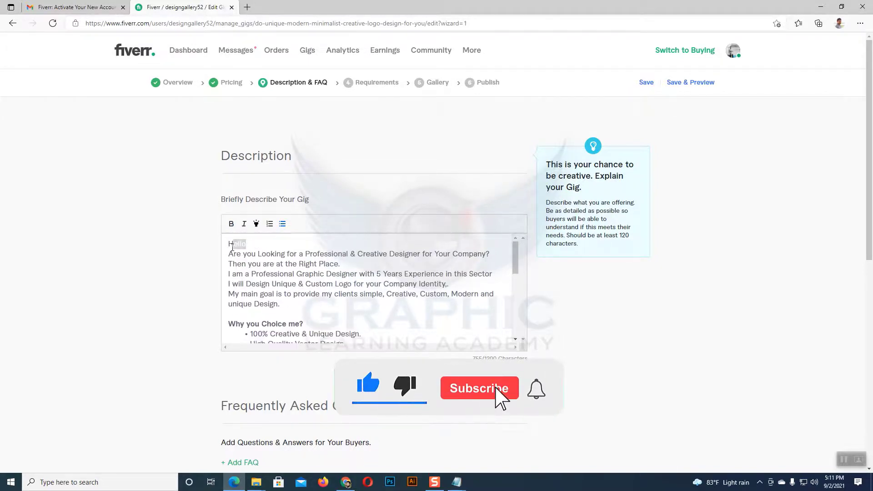
left_click(231, 224)
left_click(399, 324)
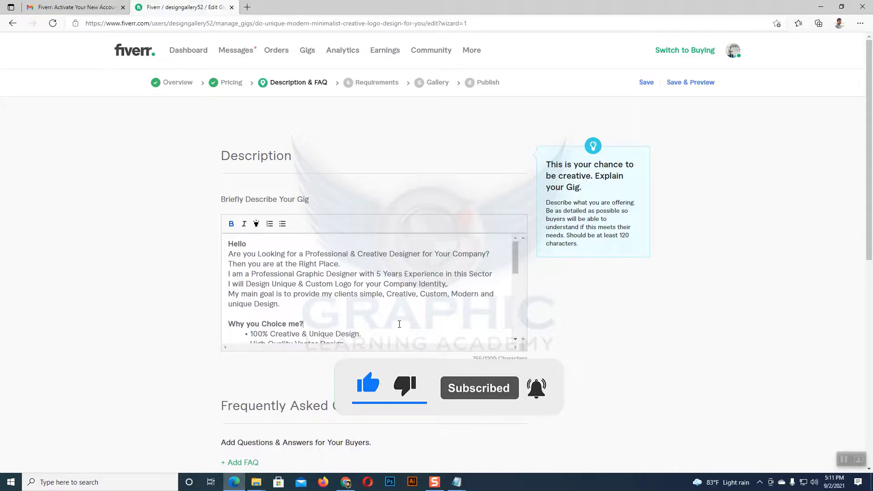
scroll(399, 324, "down", 3)
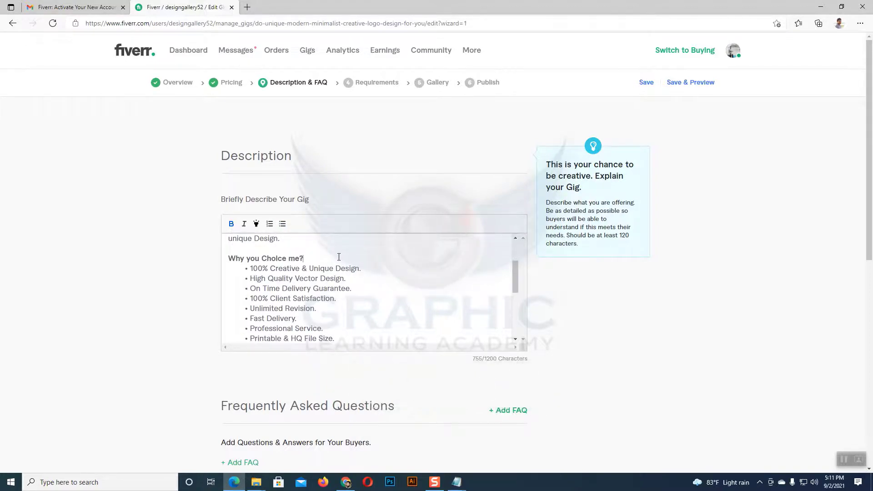
scroll(371, 279, "down", 6)
scroll(376, 295, "down", 4)
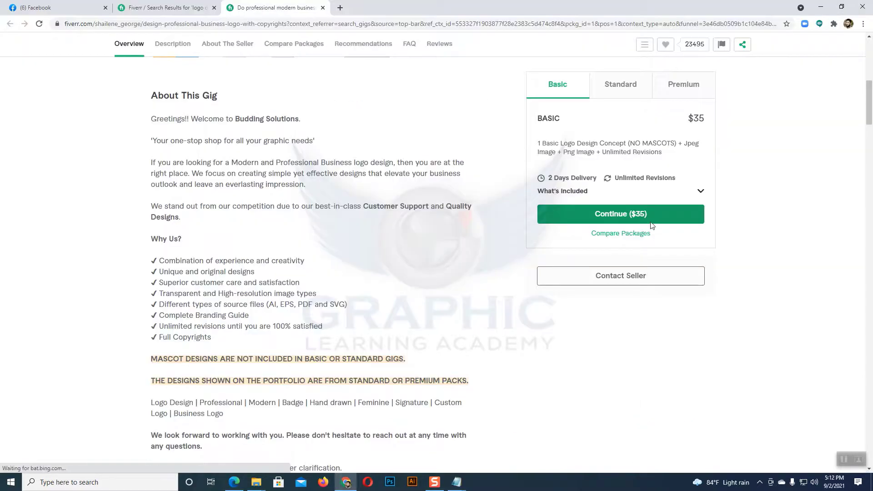
Read the competitor gig's FAQ answers on logo types, the Basic Package and the Social Media Kit.
scroll(419, 201, "down", 10)
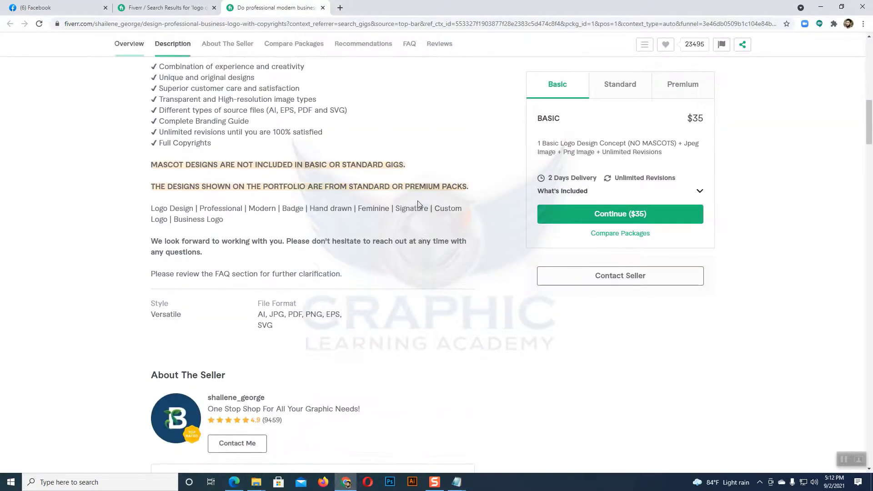
scroll(418, 204, "down", 20)
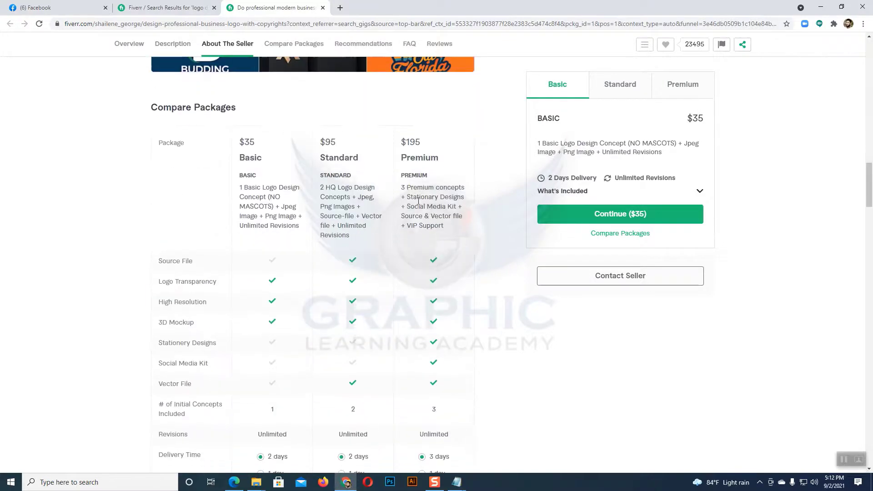
scroll(419, 204, "down", 3)
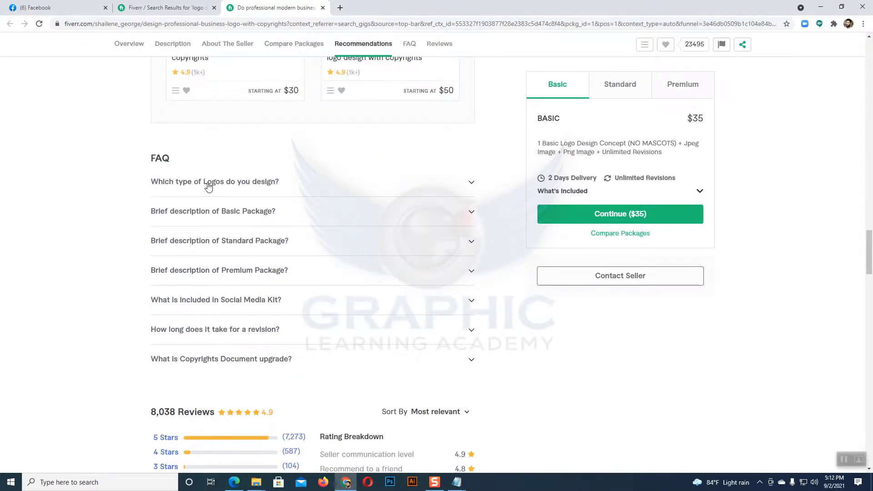
left_click(471, 182)
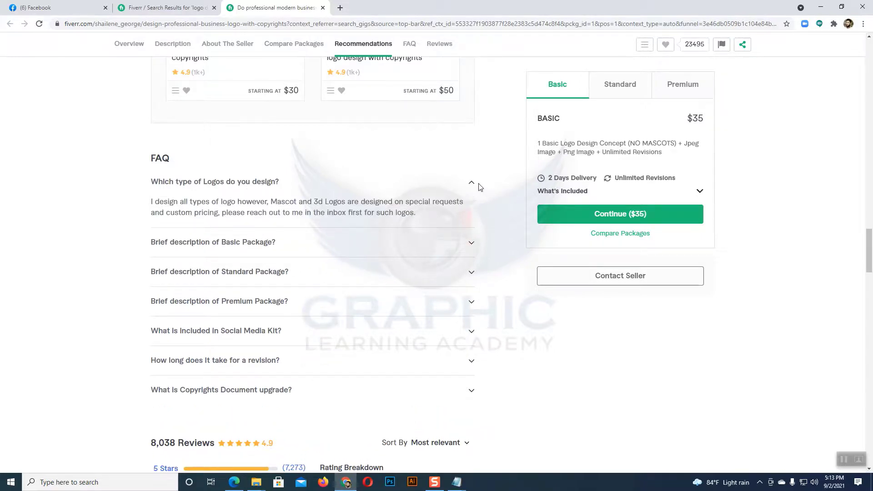
left_click(472, 182)
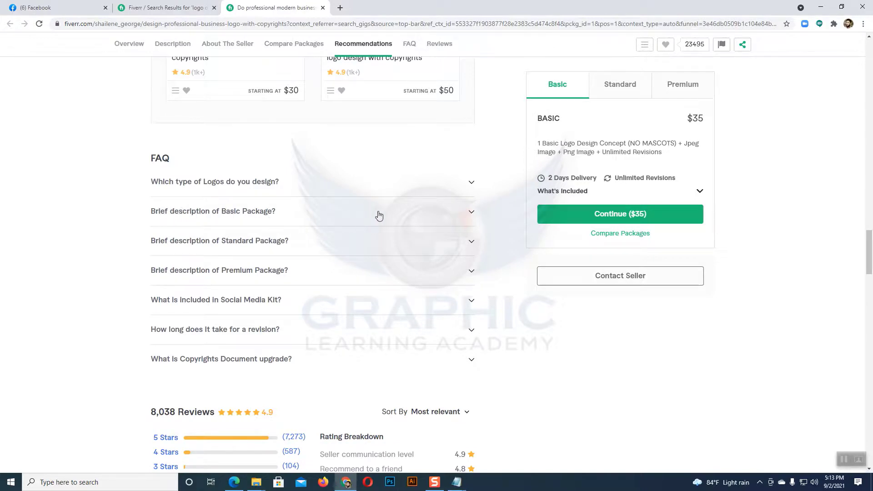
left_click(471, 212)
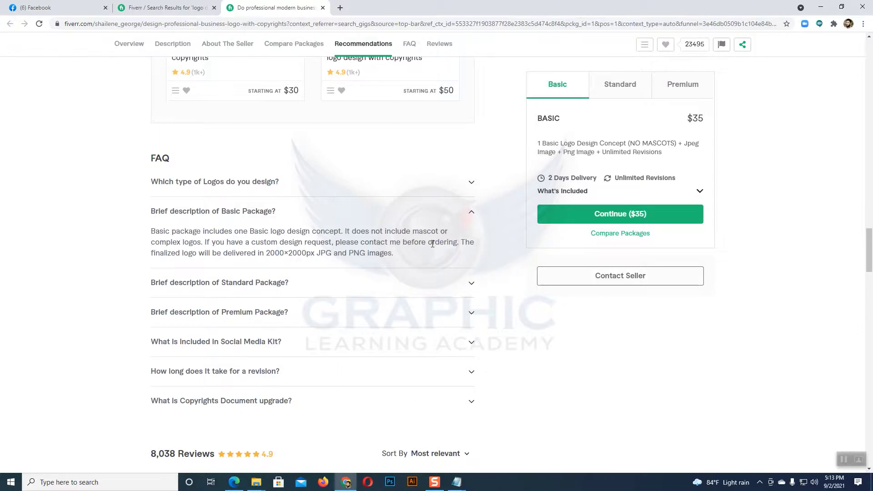
scroll(327, 221, "up", 13)
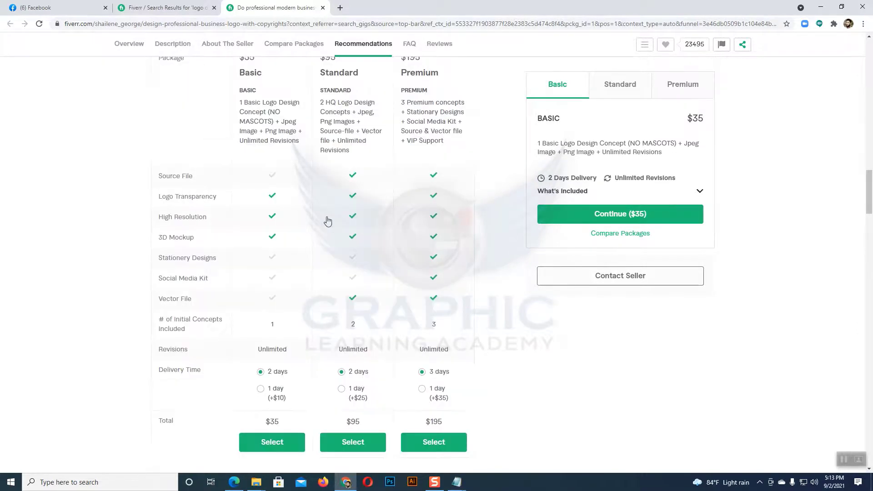
scroll(392, 306, "down", 14)
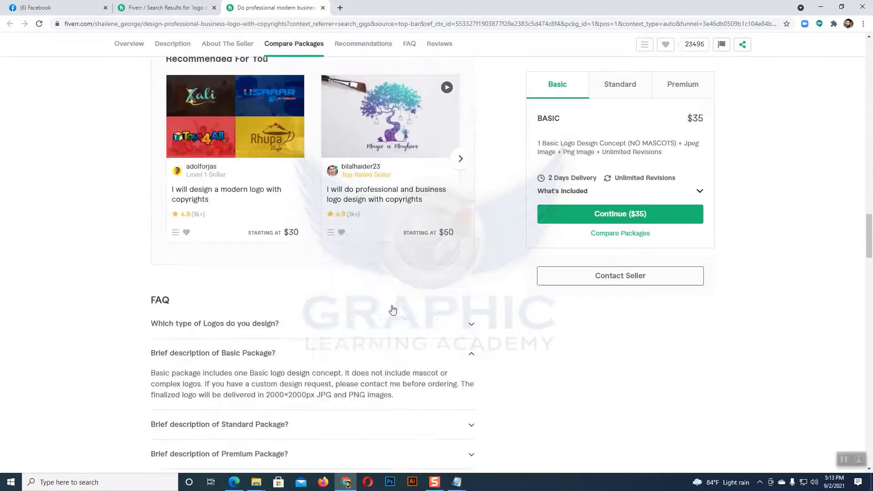
scroll(393, 309, "up", 1)
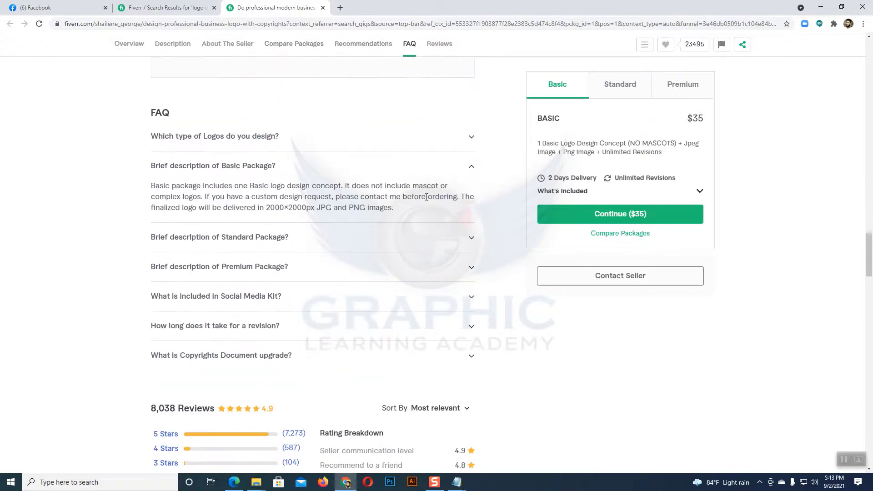
left_click(471, 167)
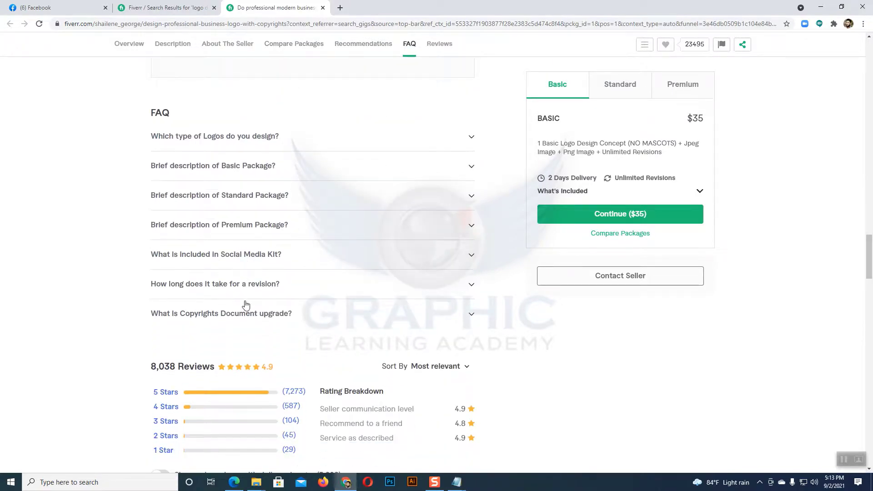
left_click(471, 256)
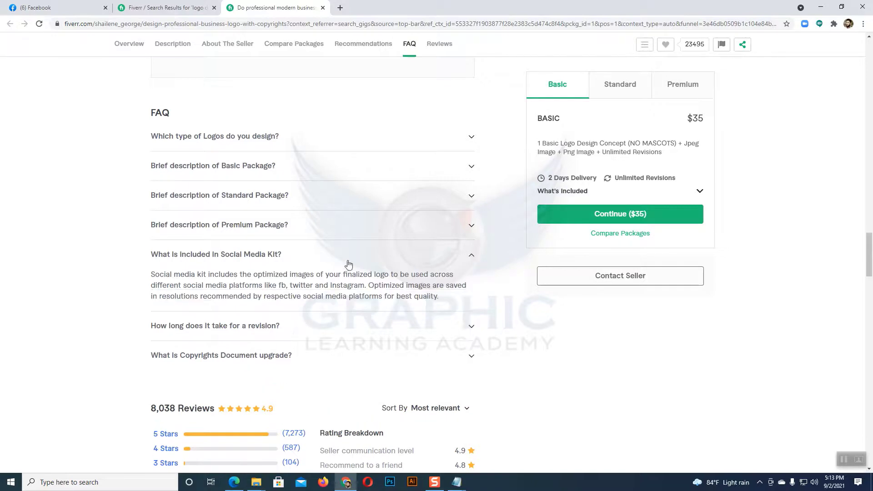
left_click(471, 258)
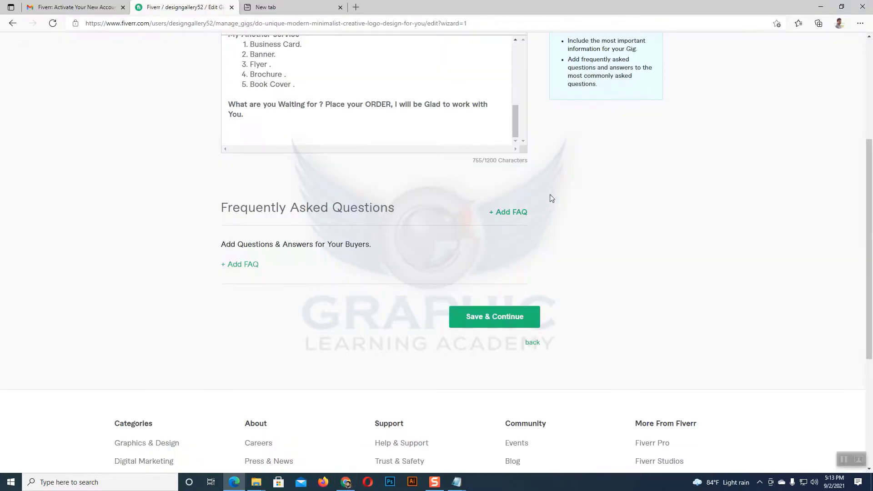
Save the Description & FAQ step holding the 755-character description.
scroll(578, 236, "up", 5)
scroll(579, 239, "down", 3)
scroll(312, 160, "down", 5)
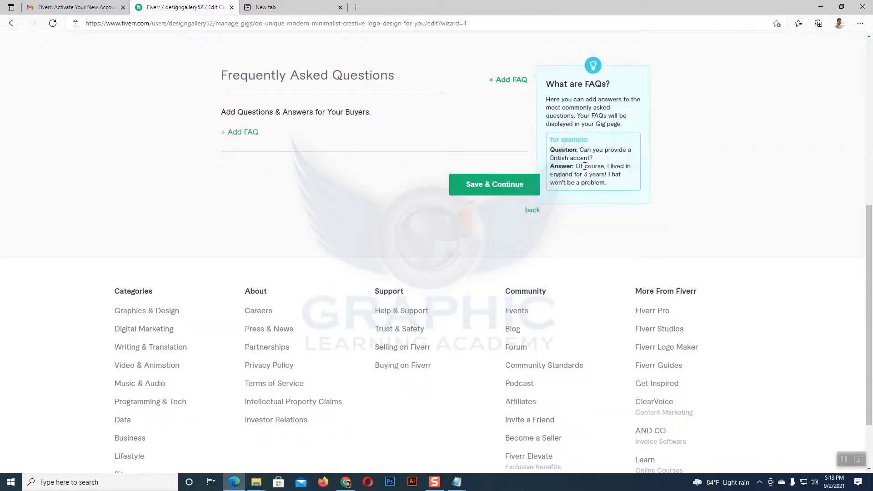
scroll(406, 179, "up", 7)
scroll(406, 182, "down", 5)
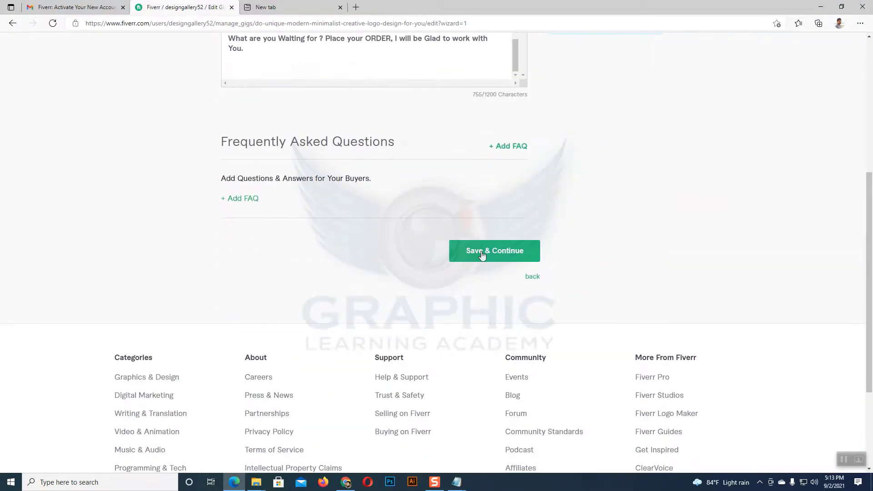
left_click(481, 251)
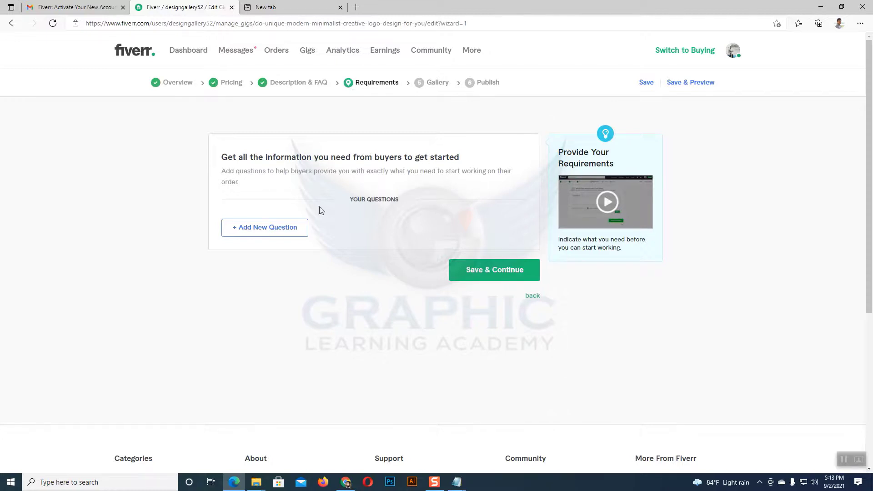
Add the required free-text question 'Please give me your project details' and save the requirements.
left_click(278, 232)
left_click(250, 258)
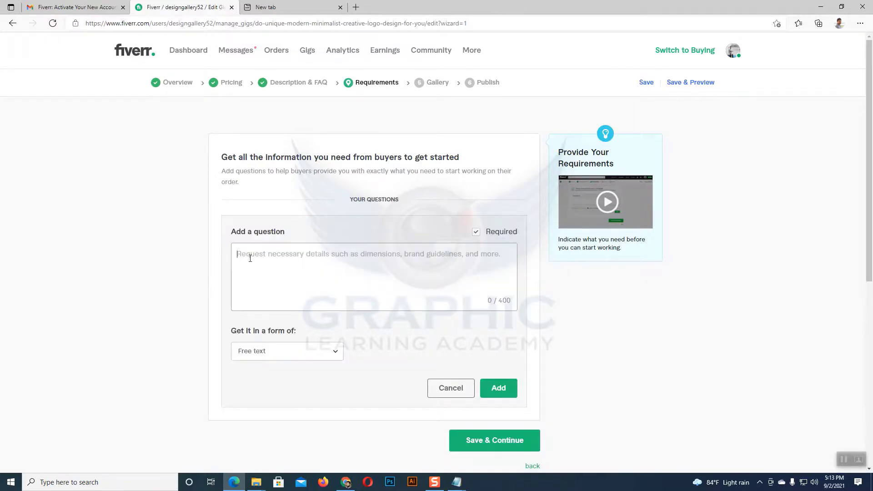
type("P")
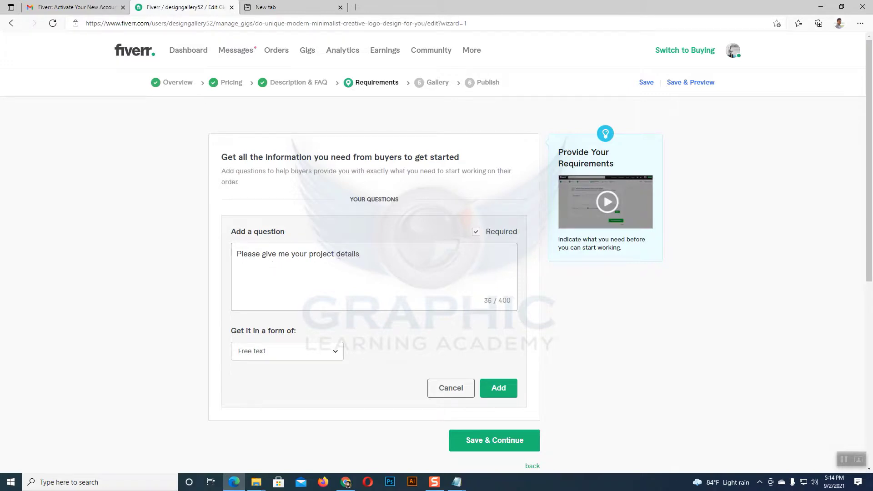
left_click(500, 390)
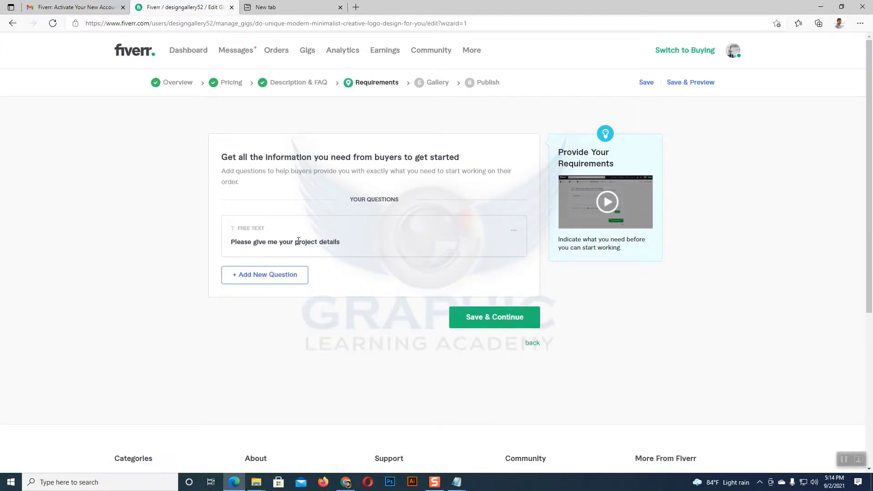
left_click(495, 321)
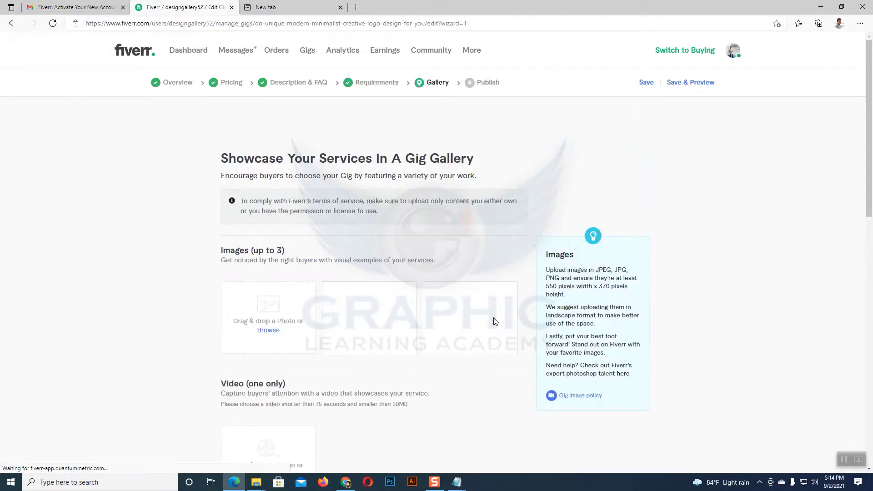
Upload the Logo-Drive image from the Logo Gig folder to the gig gallery.
scroll(536, 273, "down", 3)
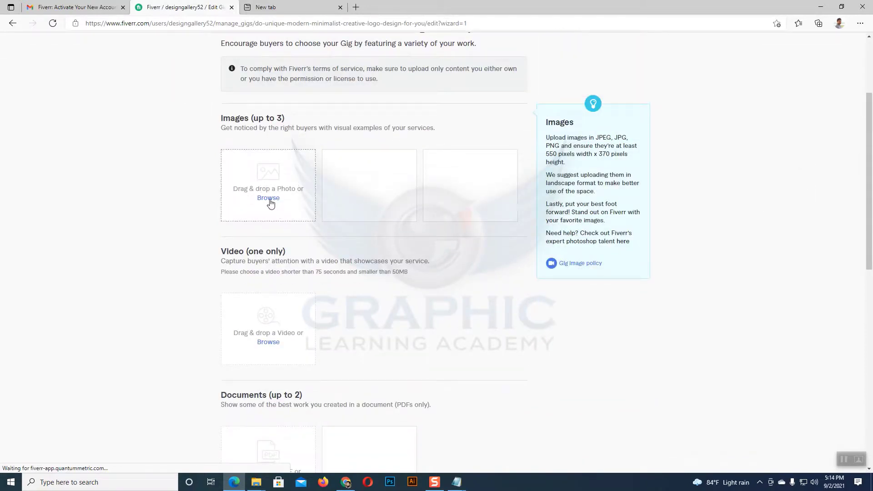
left_click(268, 199)
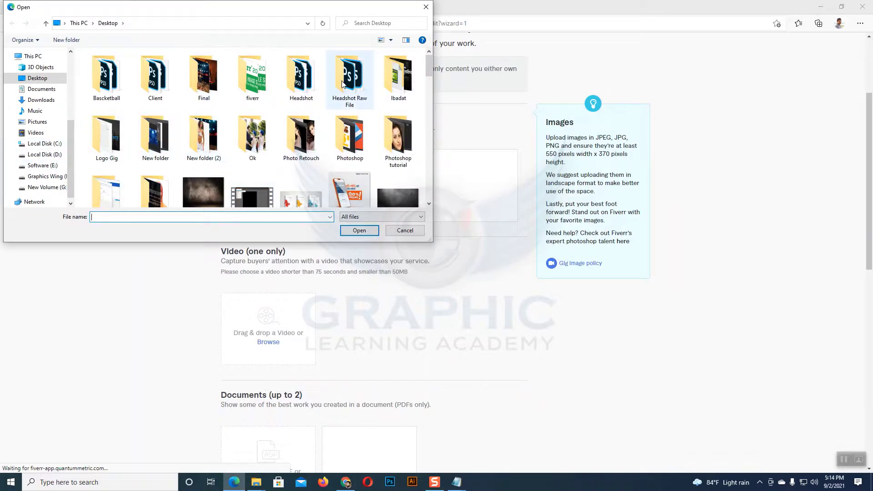
double_click(119, 144)
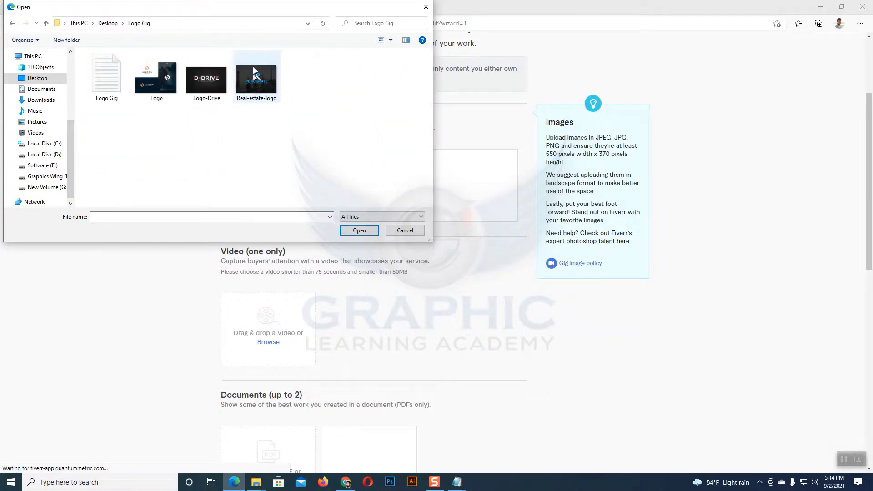
left_click(196, 82)
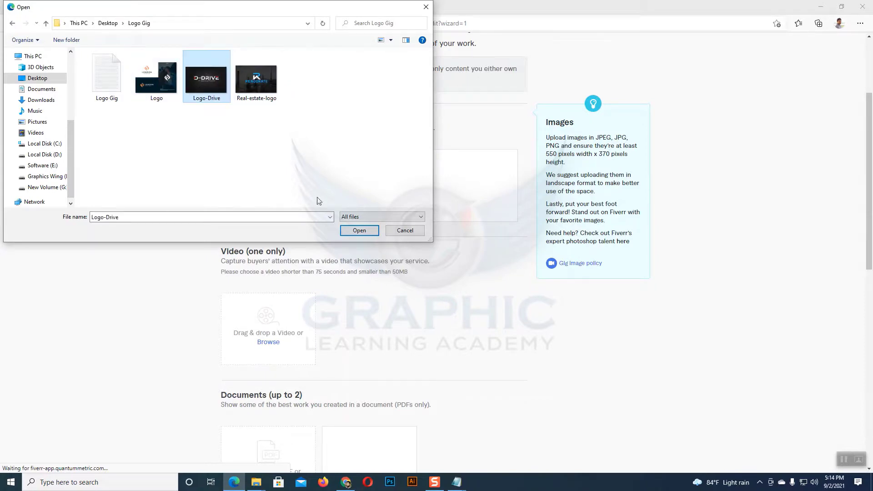
left_click(358, 231)
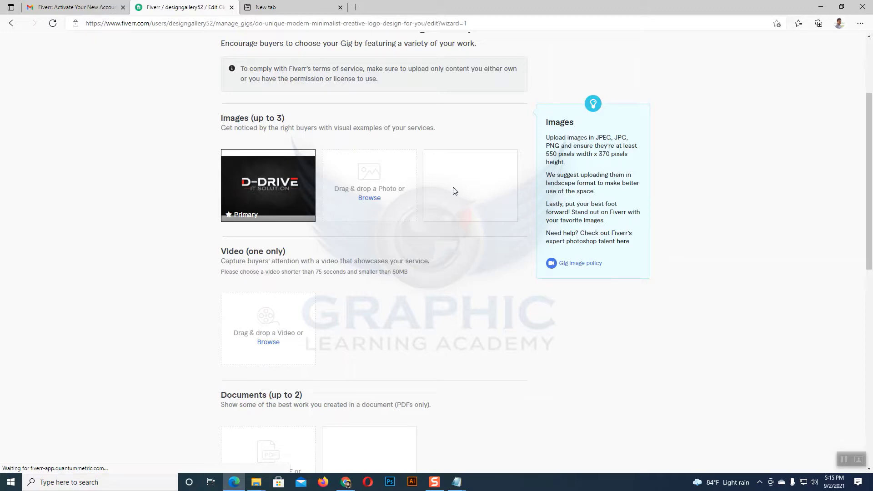
Keep the primary image unchanged and add the Logo image as a second gallery image.
left_click(302, 164)
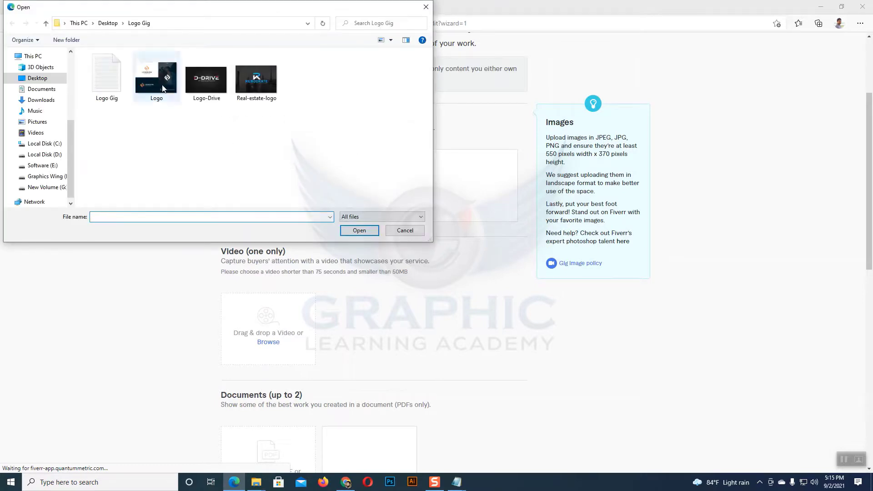
left_click(406, 231)
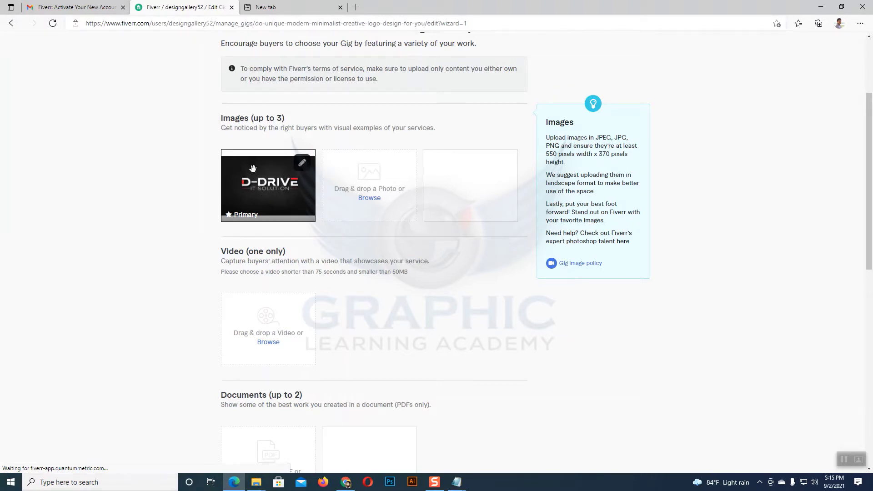
left_click(366, 197)
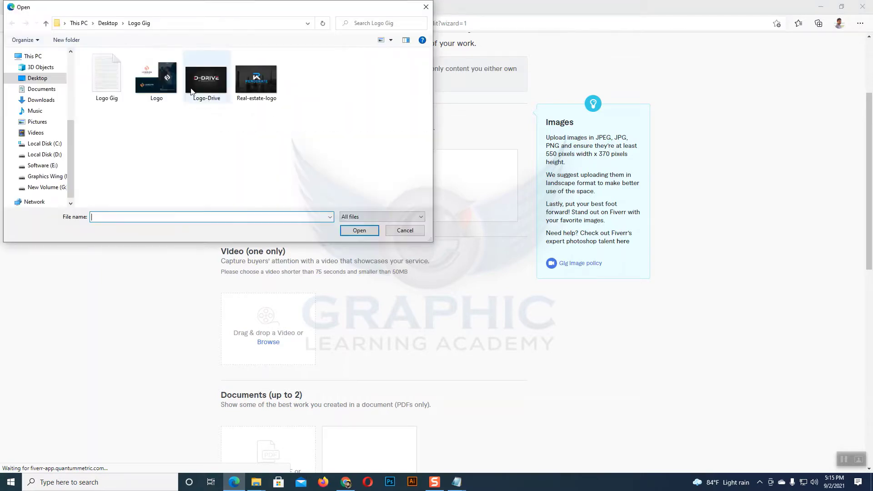
left_click(156, 78)
left_click(359, 230)
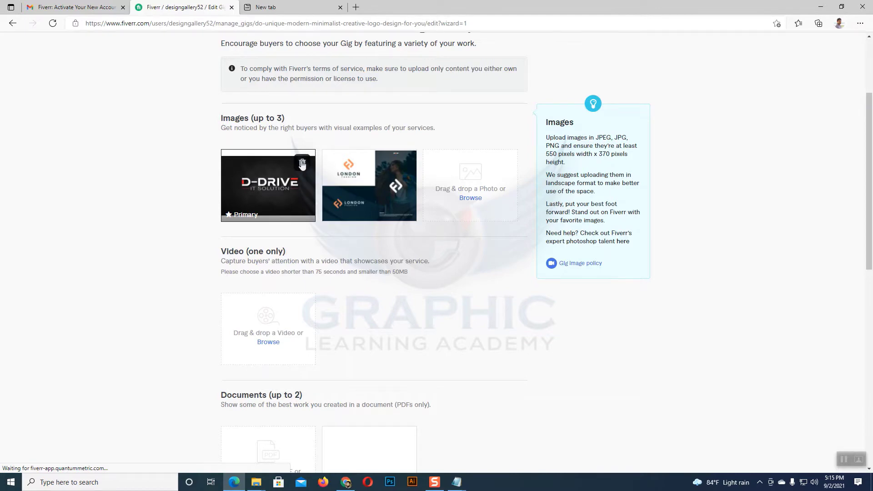
Delete the D-DRIVE image, tick the originality declaration, and save the gallery.
left_click(302, 164)
left_click(503, 284)
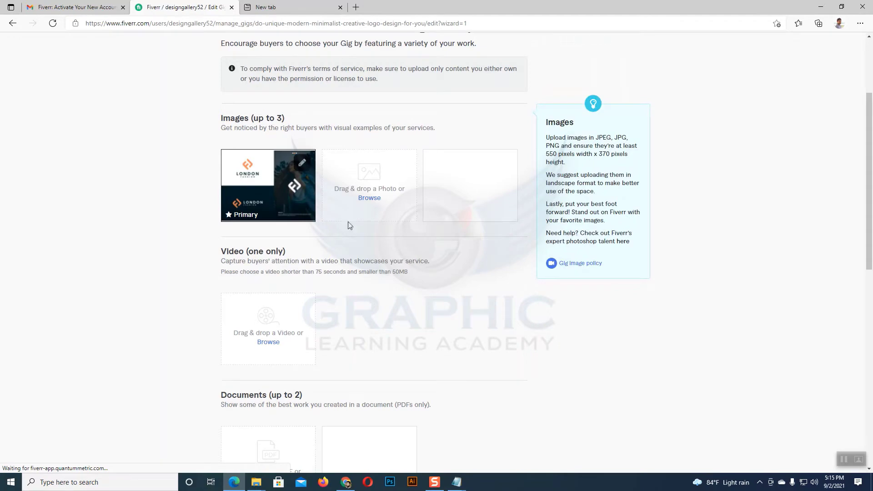
scroll(469, 250, "down", 7)
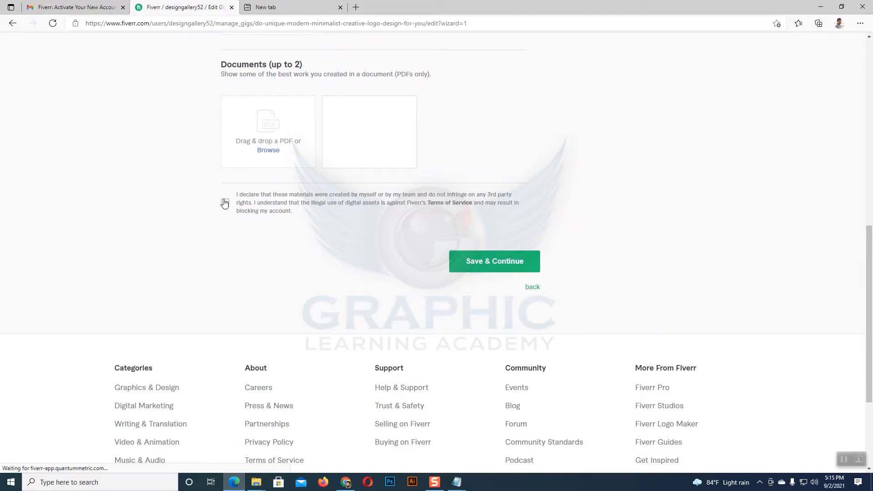
left_click(225, 203)
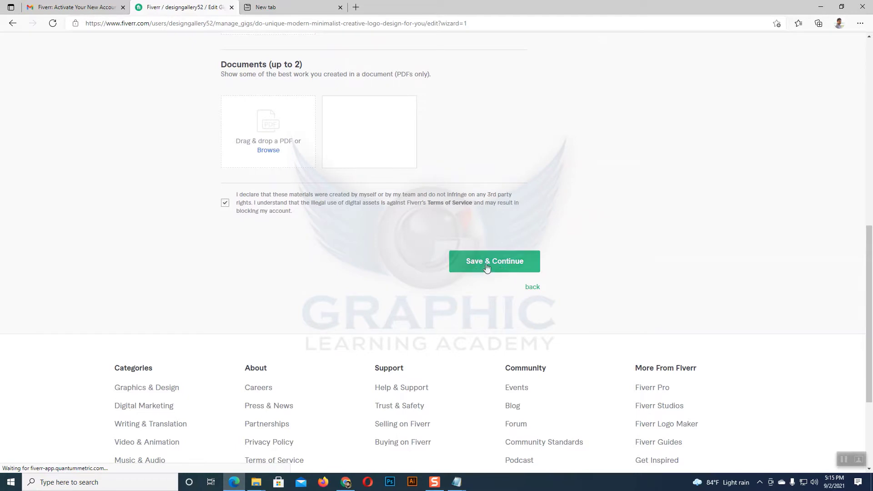
left_click(502, 265)
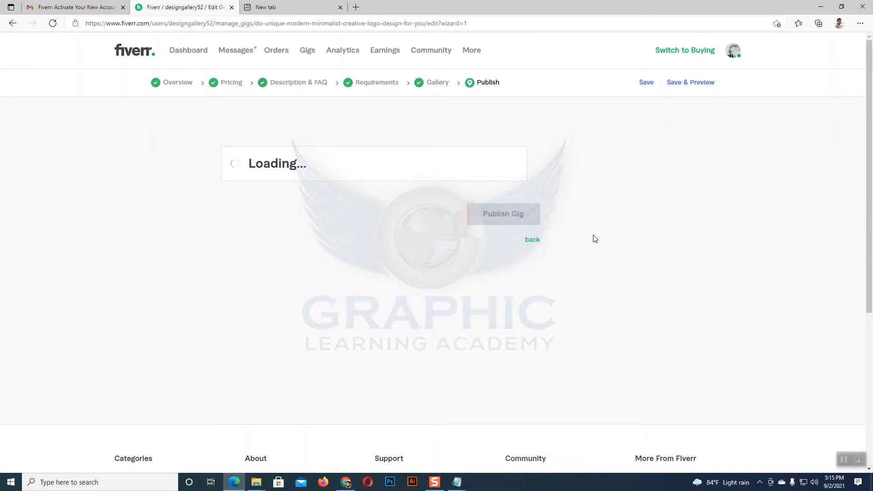
Answer No to 'Are you a U.S. person?', save it, and publish the gig.
scroll(595, 238, "down", 4)
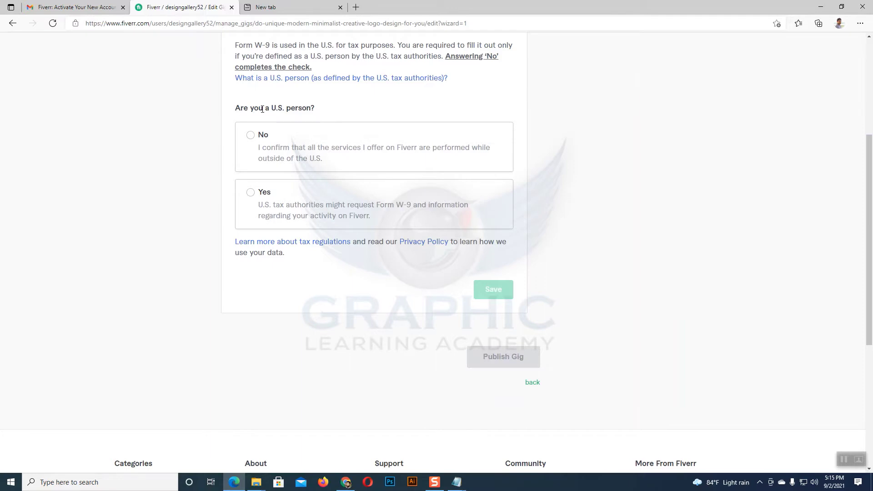
left_click(251, 135)
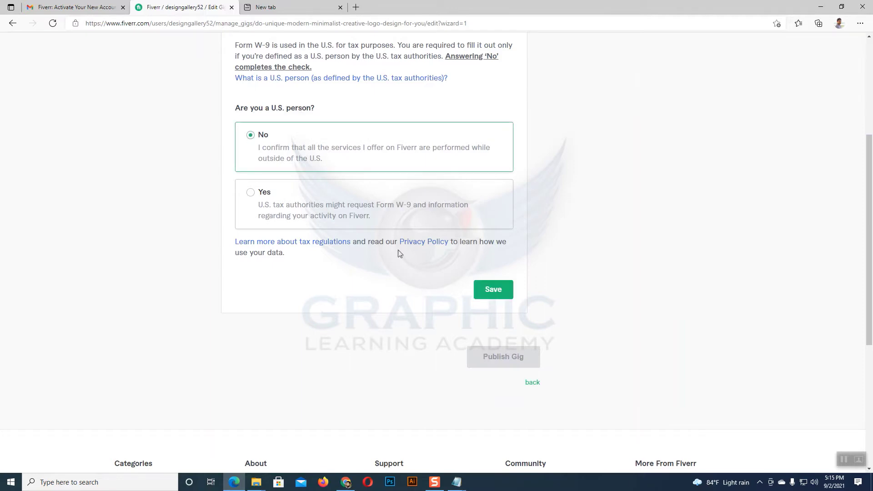
left_click(496, 293)
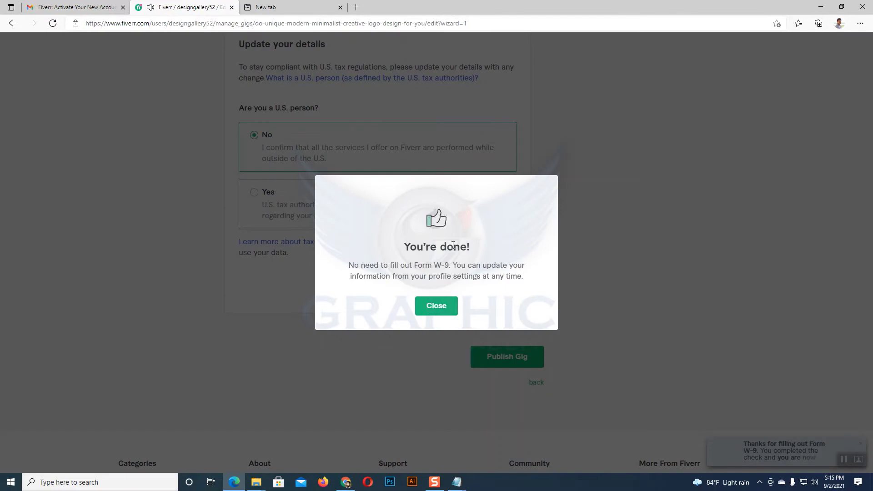
left_click(439, 308)
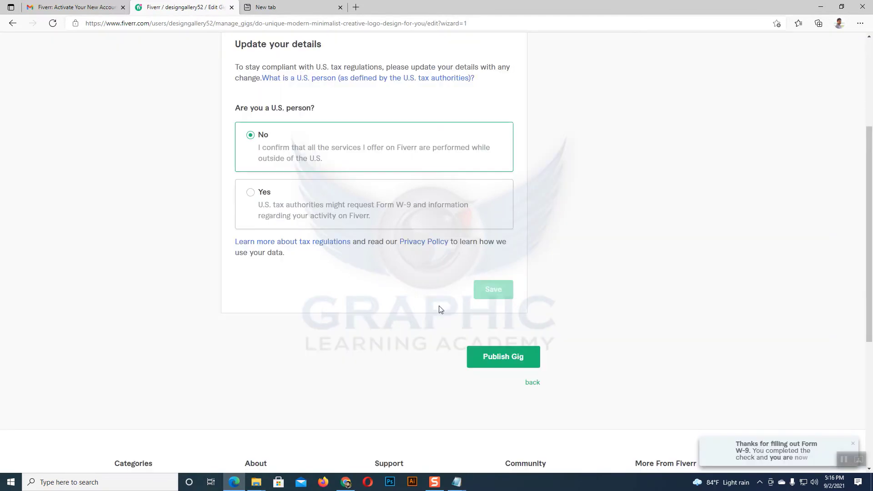
left_click(504, 359)
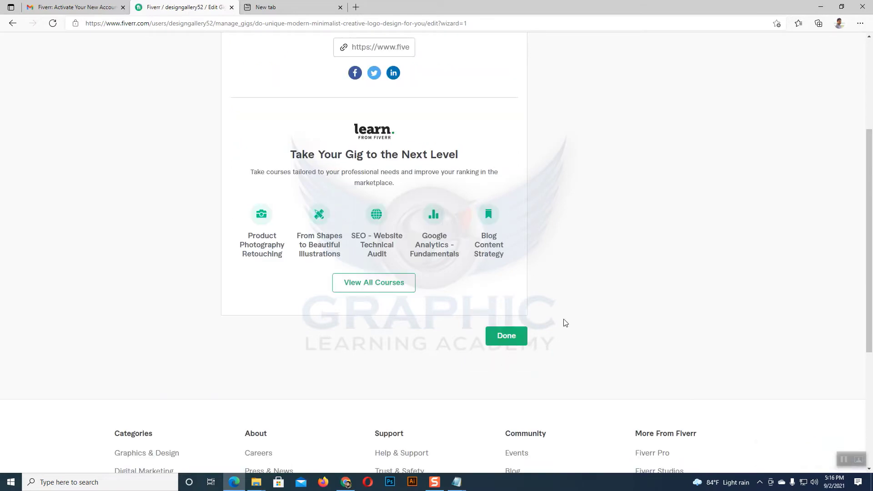
Return to Active Gigs and preview the live logo gig in a new tab.
scroll(569, 310, "up", 3)
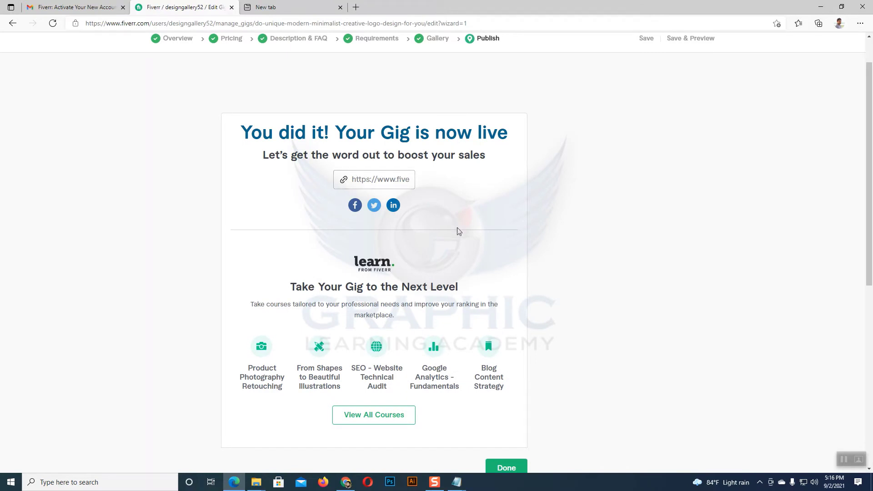
scroll(489, 353, "down", 3)
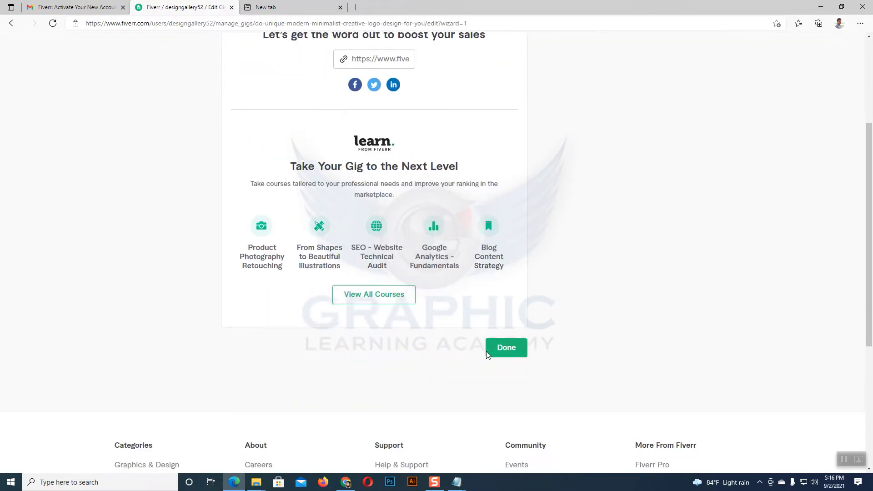
left_click(506, 339)
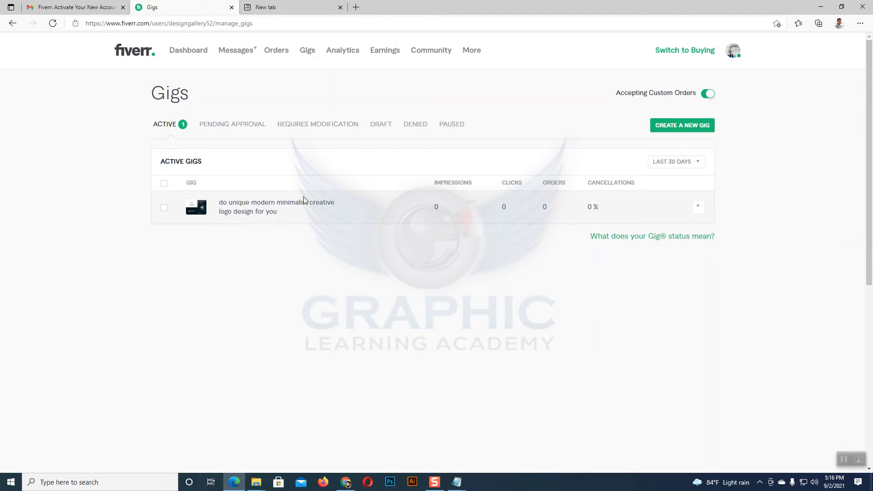
left_click(698, 212)
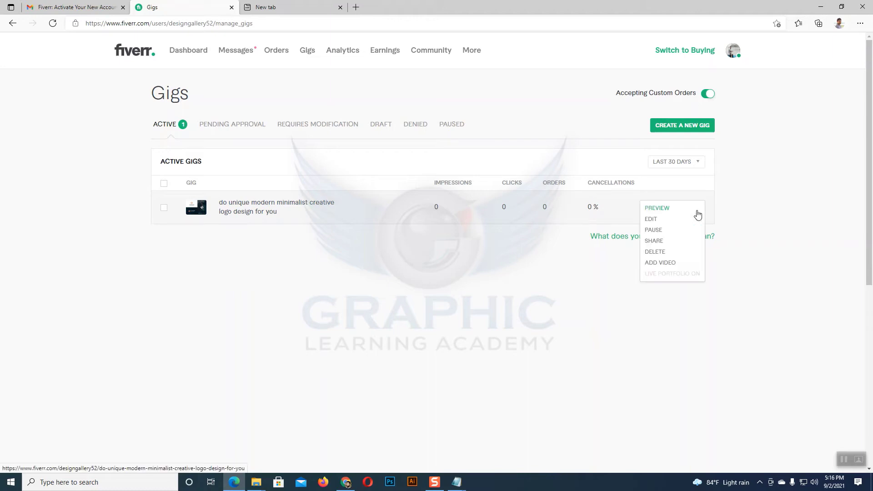
left_click(696, 210)
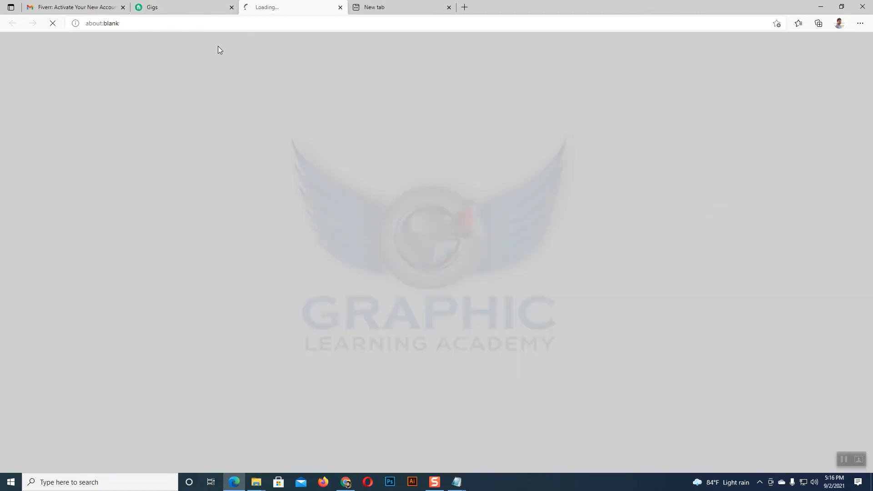